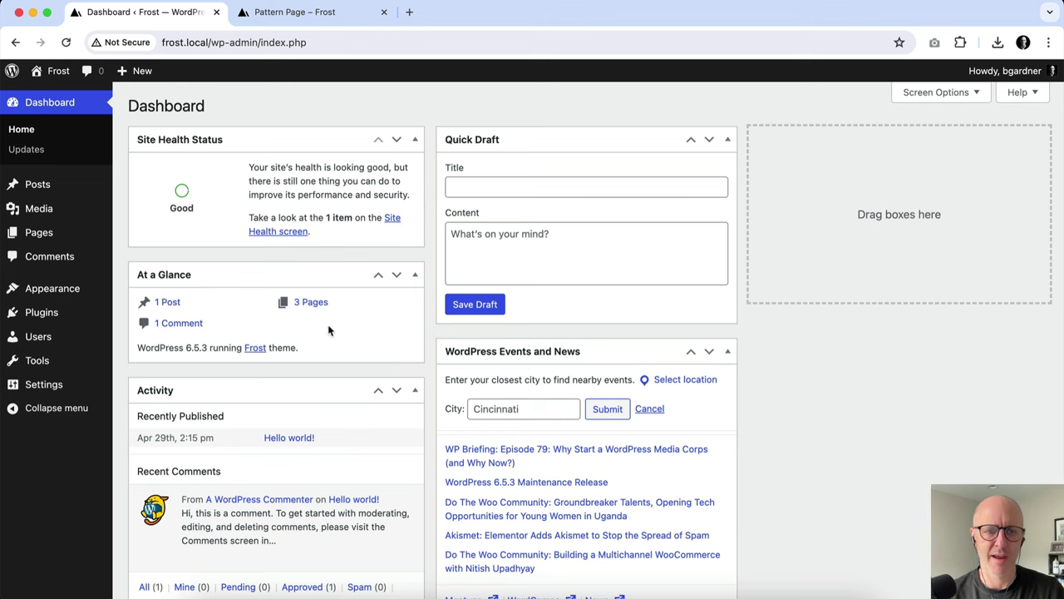
- Open the Site Editor's Patterns screen and scroll through all 48 Frost patterns
{"action": "mouse_move", "coordinate": [92, 289]}
{"action": "left_click", "coordinate": [148, 311]}
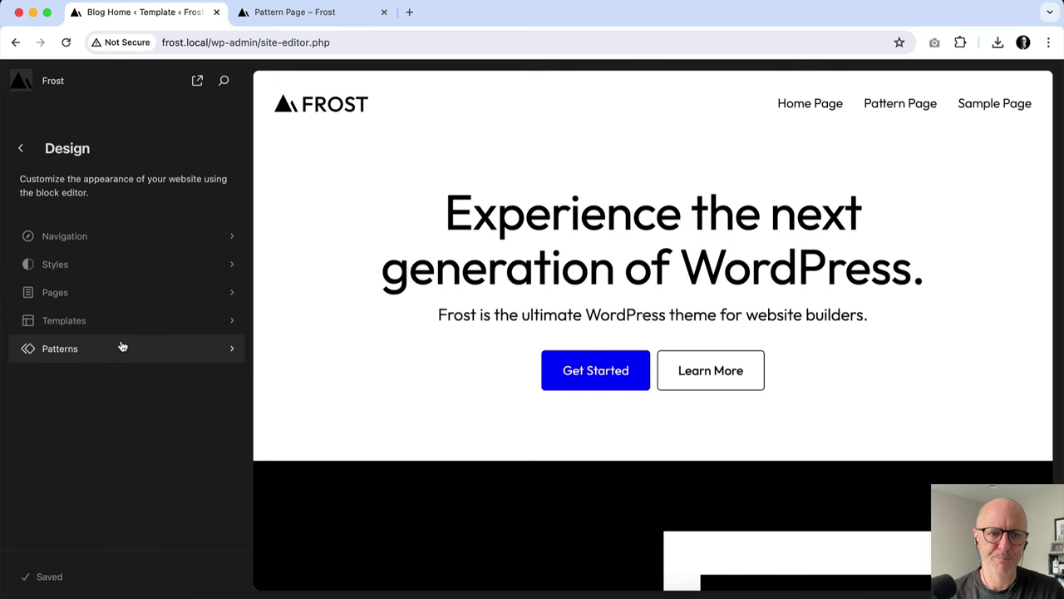
{"action": "left_click", "coordinate": [99, 359]}
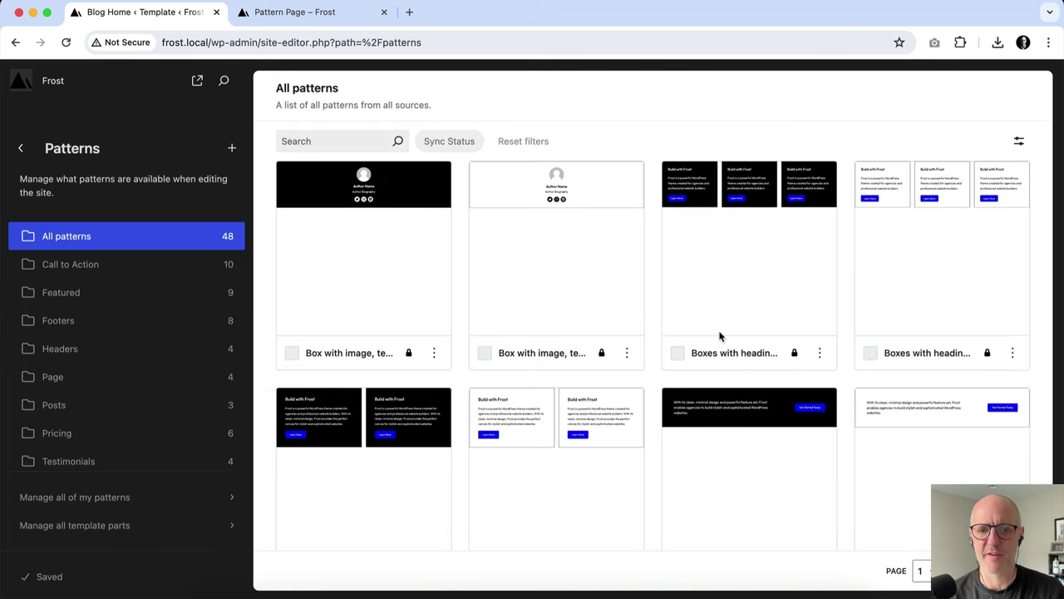
{"action": "scroll", "coordinate": [768, 233], "scroll_direction": "down", "scroll_amount": 3}
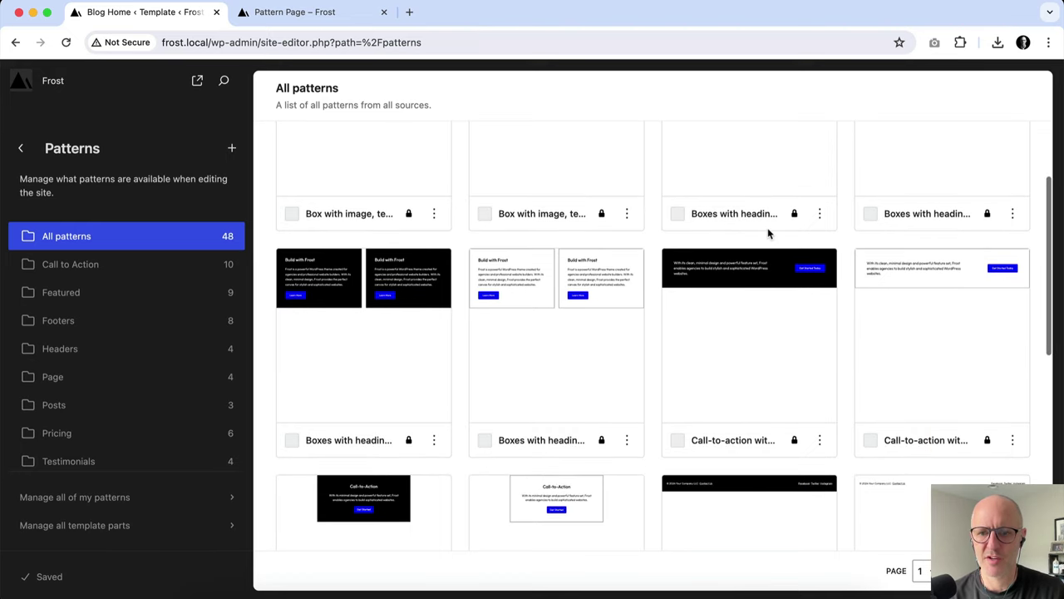
{"action": "scroll", "coordinate": [768, 233], "scroll_direction": "down", "scroll_amount": 6}
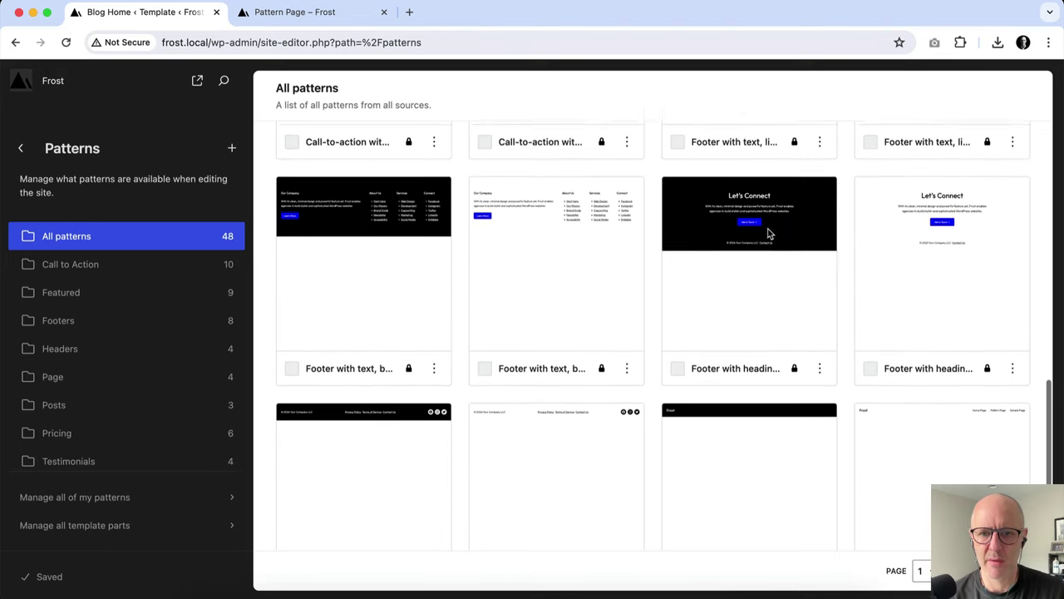
{"action": "scroll", "coordinate": [767, 233], "scroll_direction": "down", "scroll_amount": 2}
{"action": "scroll", "coordinate": [767, 232], "scroll_direction": "up", "scroll_amount": 4}
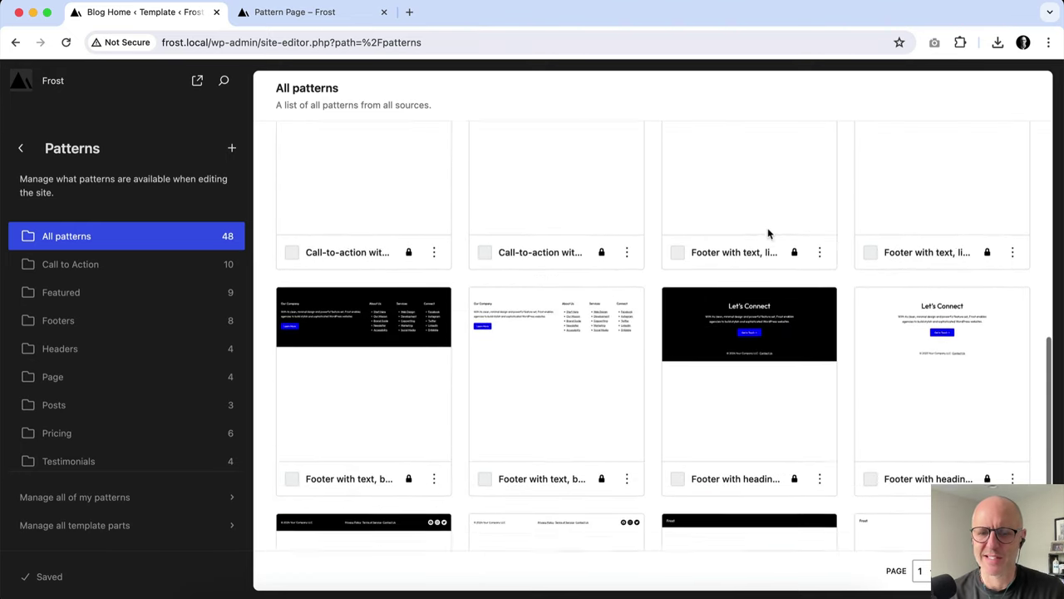
{"action": "scroll", "coordinate": [767, 234], "scroll_direction": "up", "scroll_amount": 10}
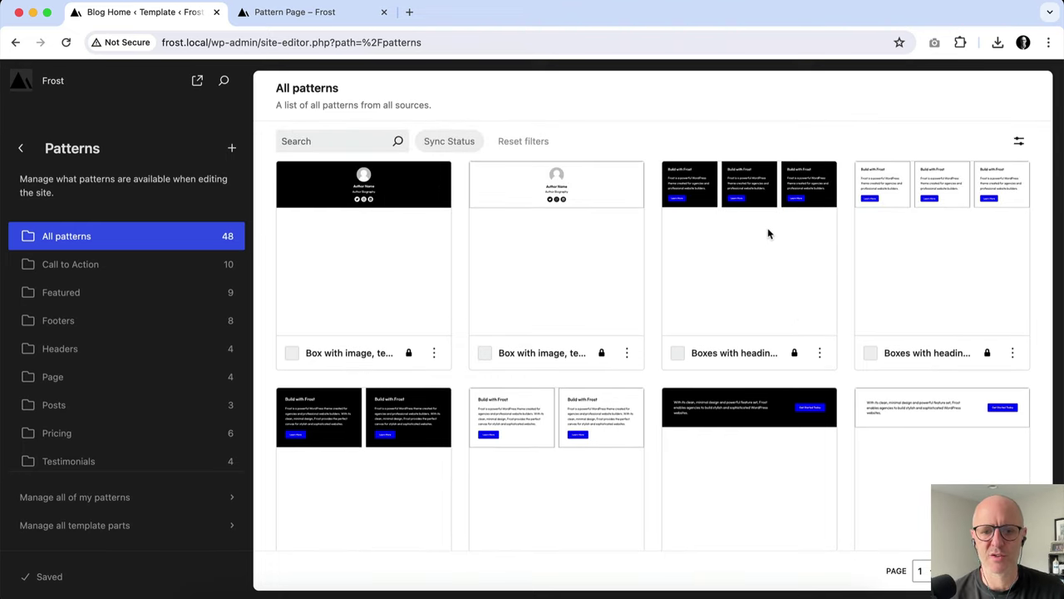
{"action": "scroll", "coordinate": [602, 275], "scroll_direction": "down", "scroll_amount": 9}
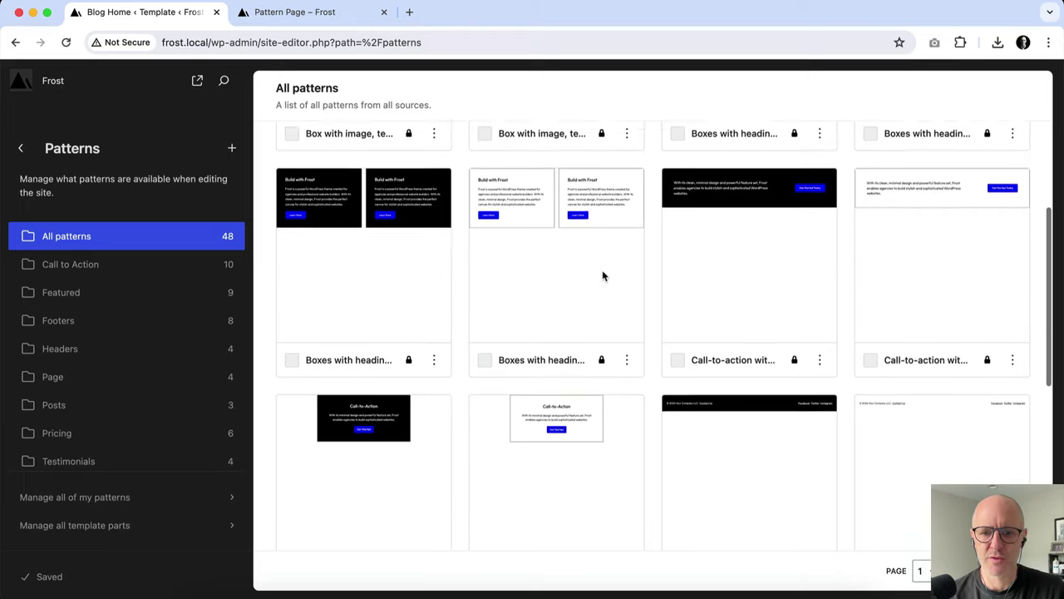
{"action": "scroll", "coordinate": [602, 275], "scroll_direction": "down", "scroll_amount": 7}
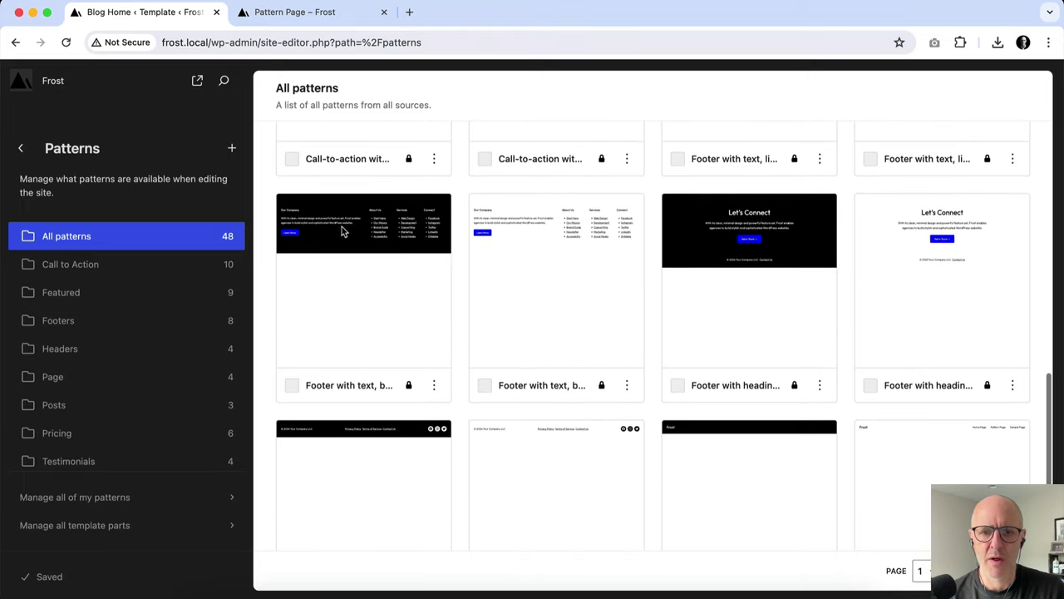
- Browse the Featured patterns, then switch to the six Pricing patterns
{"action": "left_click", "coordinate": [90, 299]}
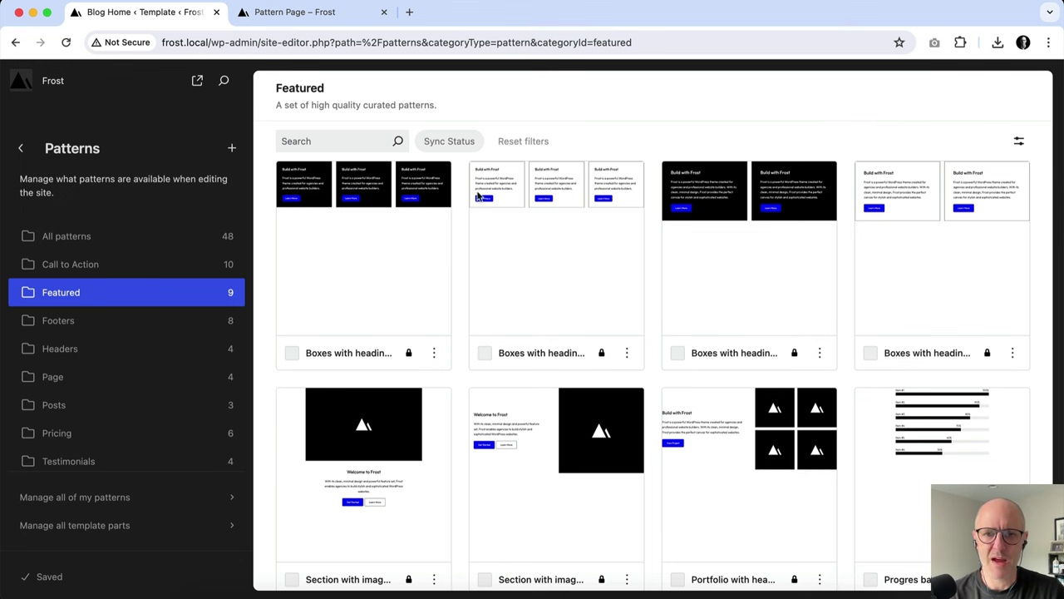
{"action": "scroll", "coordinate": [451, 328], "scroll_direction": "down", "scroll_amount": 3}
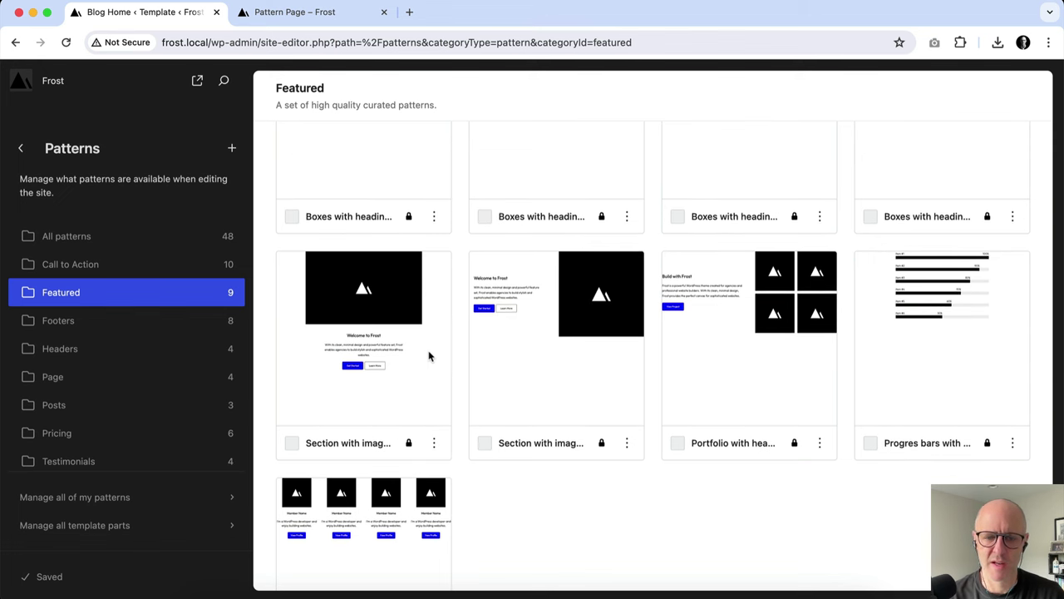
{"action": "scroll", "coordinate": [407, 299], "scroll_direction": "up", "scroll_amount": 1}
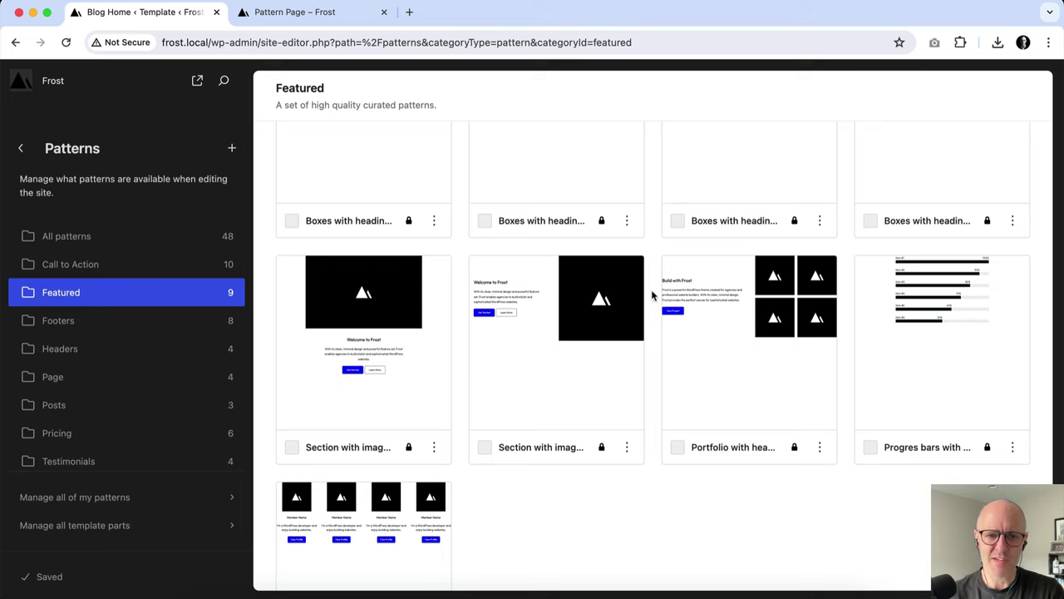
{"action": "scroll", "coordinate": [662, 269], "scroll_direction": "down", "scroll_amount": 3}
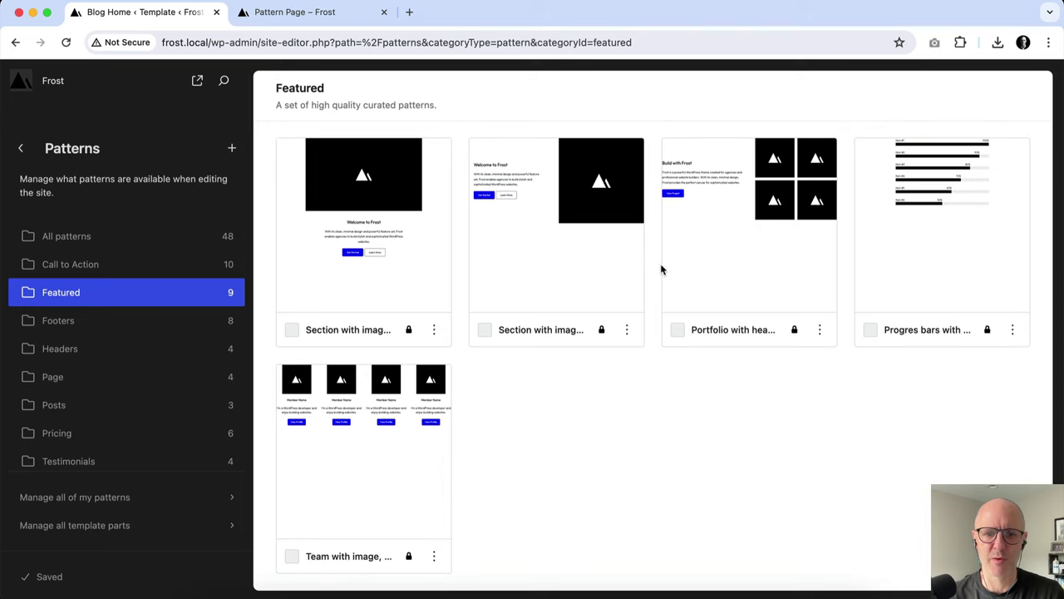
{"action": "scroll", "coordinate": [662, 269], "scroll_direction": "up", "scroll_amount": 5}
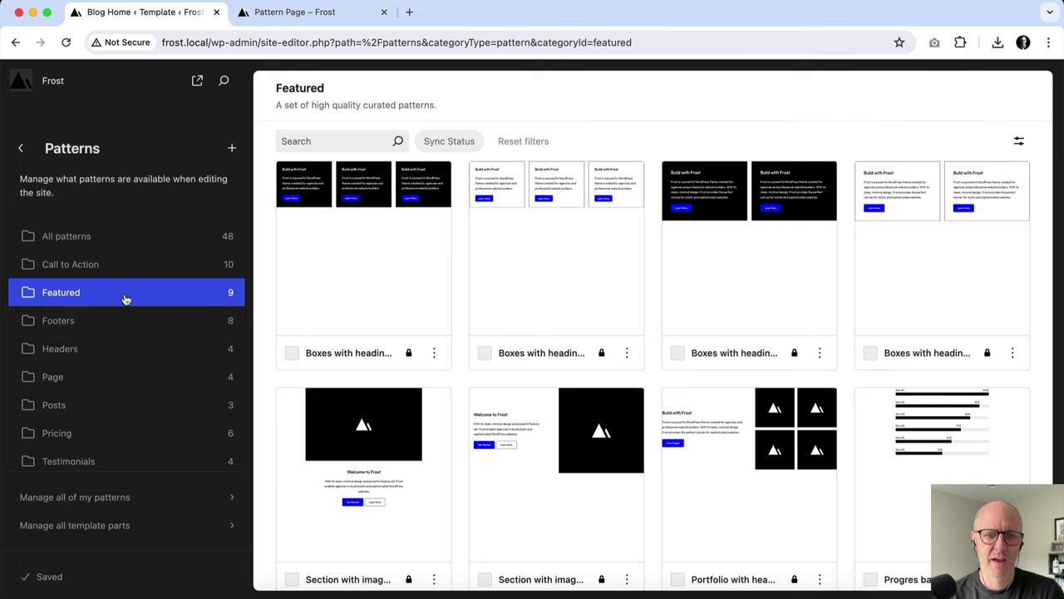
{"action": "scroll", "coordinate": [123, 308], "scroll_direction": "down", "scroll_amount": 2}
{"action": "left_click", "coordinate": [108, 371]}
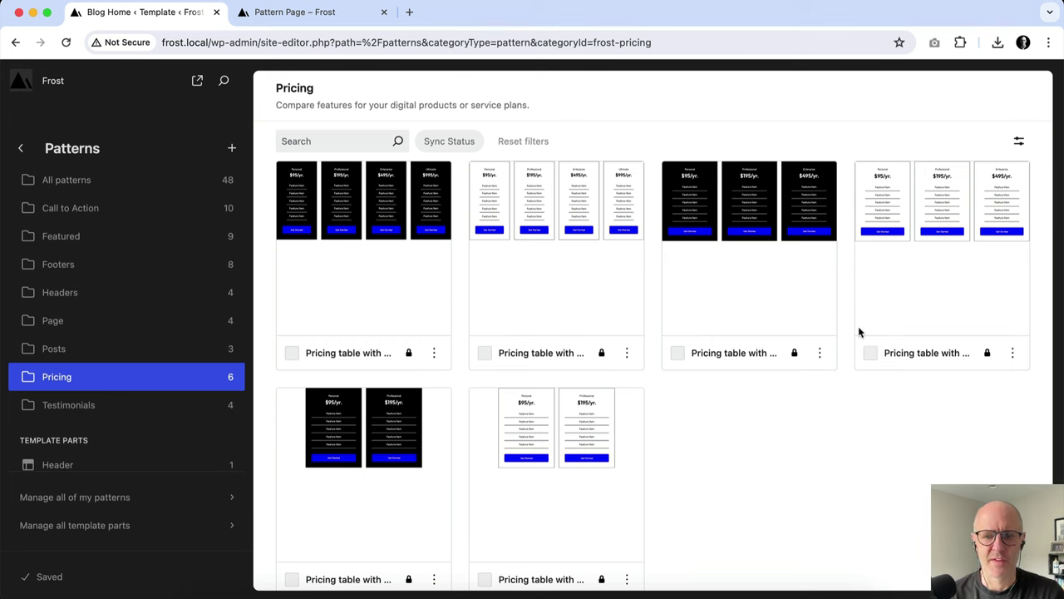
- Return to the dashboard and open Pattern Page from All Pages for editing
{"action": "left_click", "coordinate": [21, 82]}
{"action": "mouse_move", "coordinate": [68, 232]}
{"action": "left_click", "coordinate": [123, 234]}
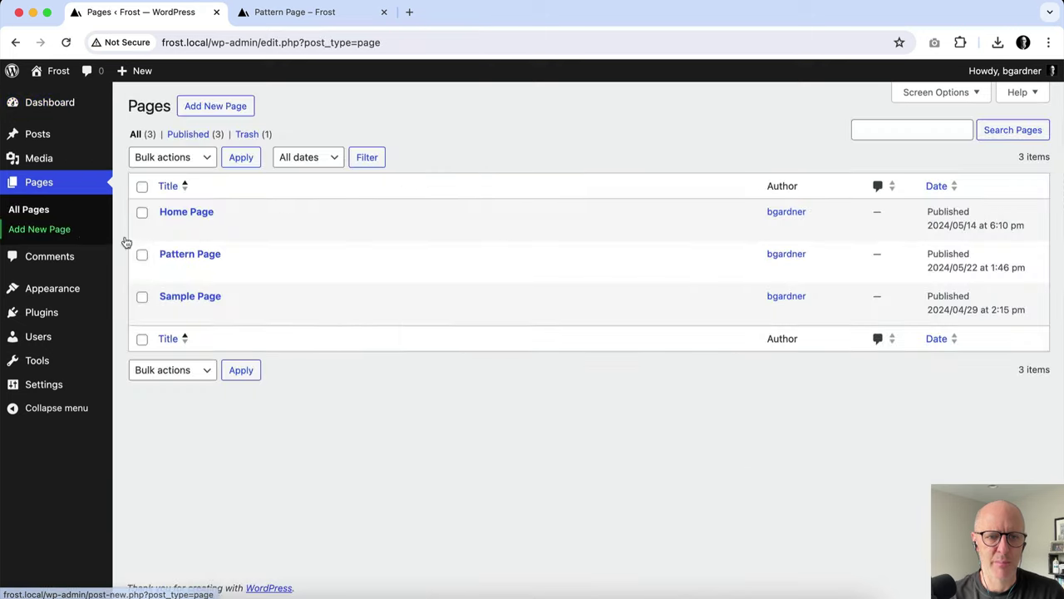
{"action": "left_click", "coordinate": [215, 259]}
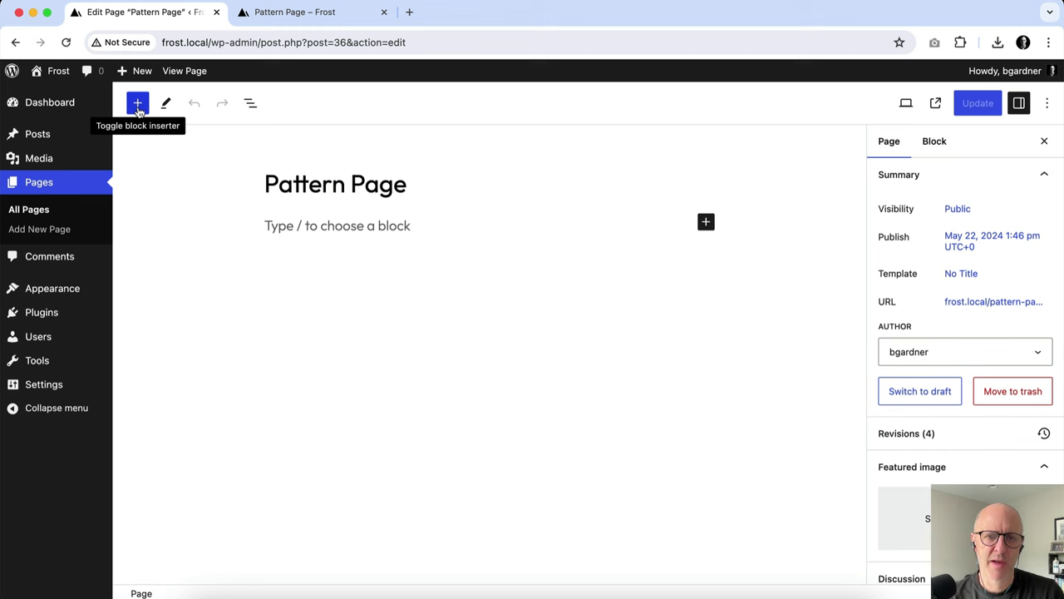
- Insert the black three-column pricing table from the Pricing pattern category
{"action": "left_click", "coordinate": [139, 105]}
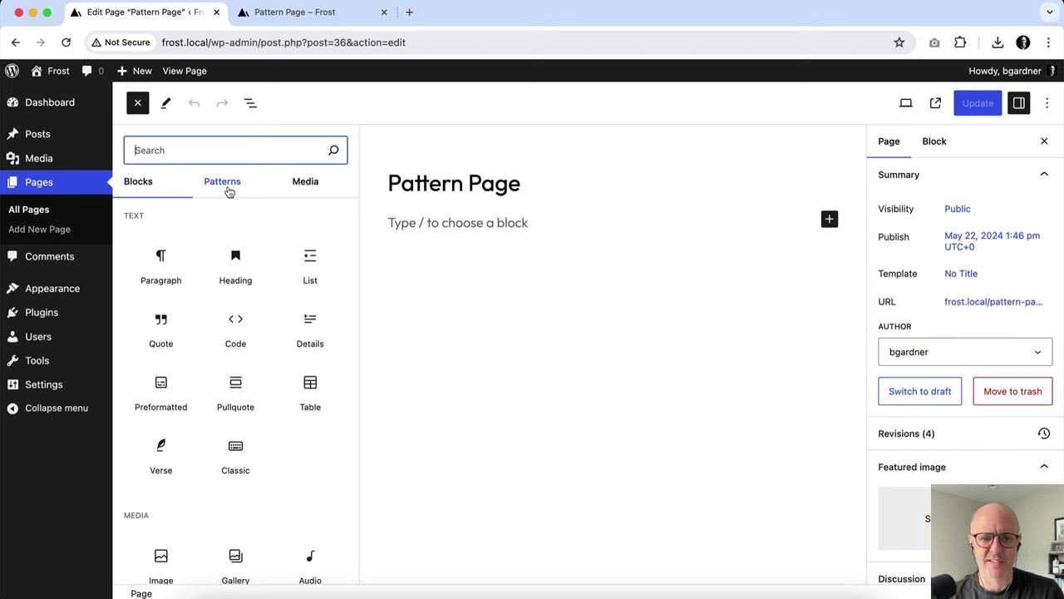
{"action": "left_click", "coordinate": [229, 190]}
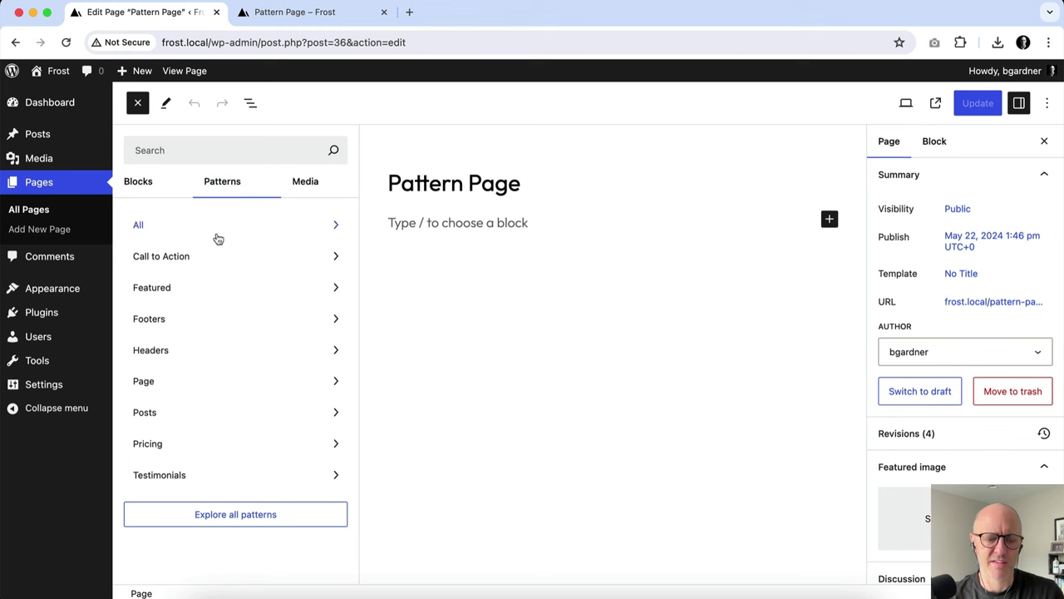
{"action": "left_click", "coordinate": [175, 450]}
{"action": "scroll", "coordinate": [435, 304], "scroll_direction": "down", "scroll_amount": 4}
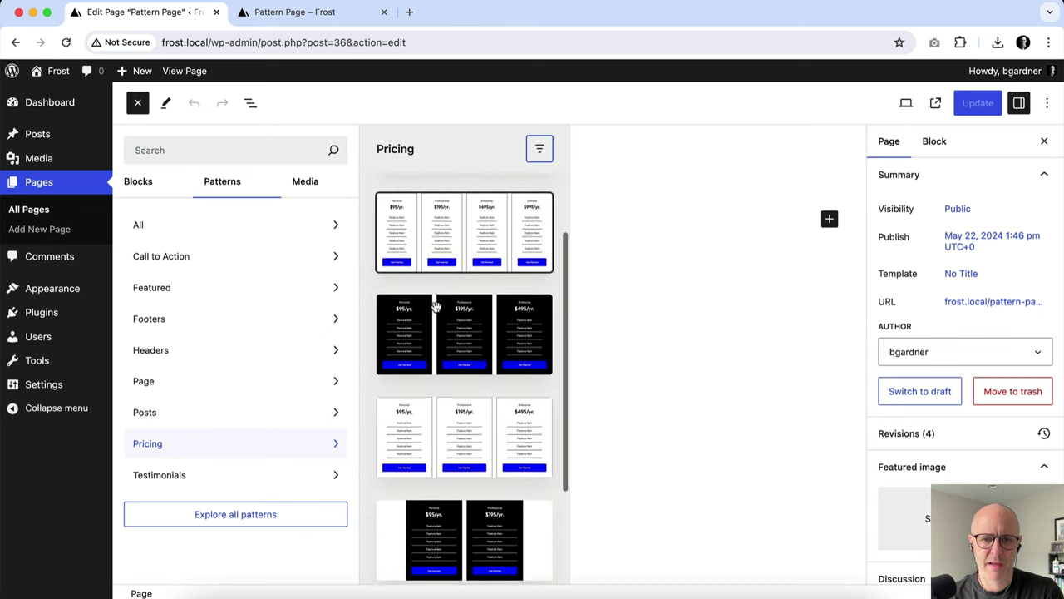
{"action": "left_click", "coordinate": [470, 270]}
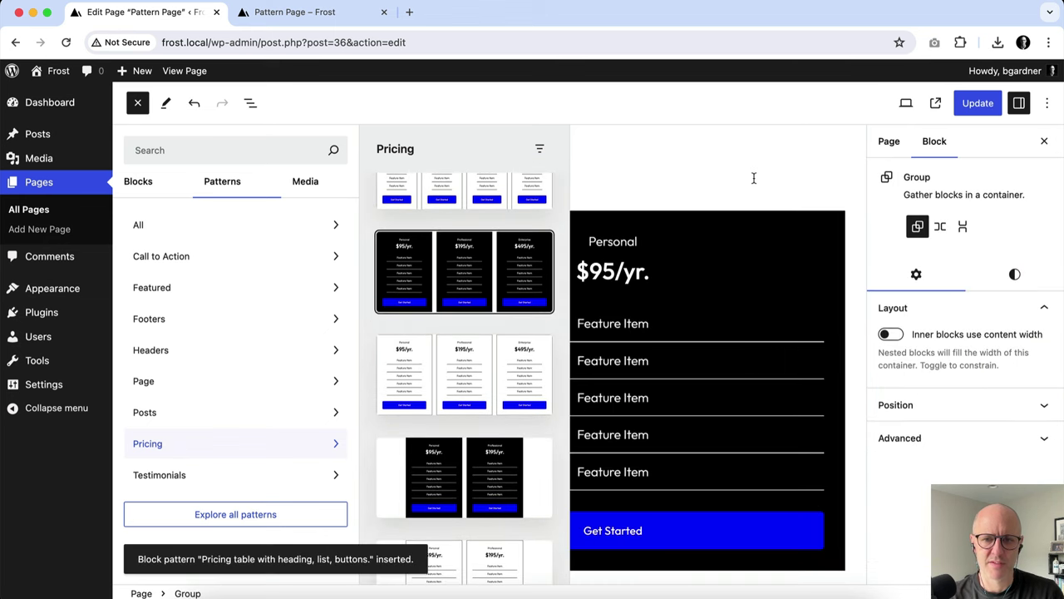
{"action": "scroll", "coordinate": [690, 245], "scroll_direction": "down", "scroll_amount": 6}
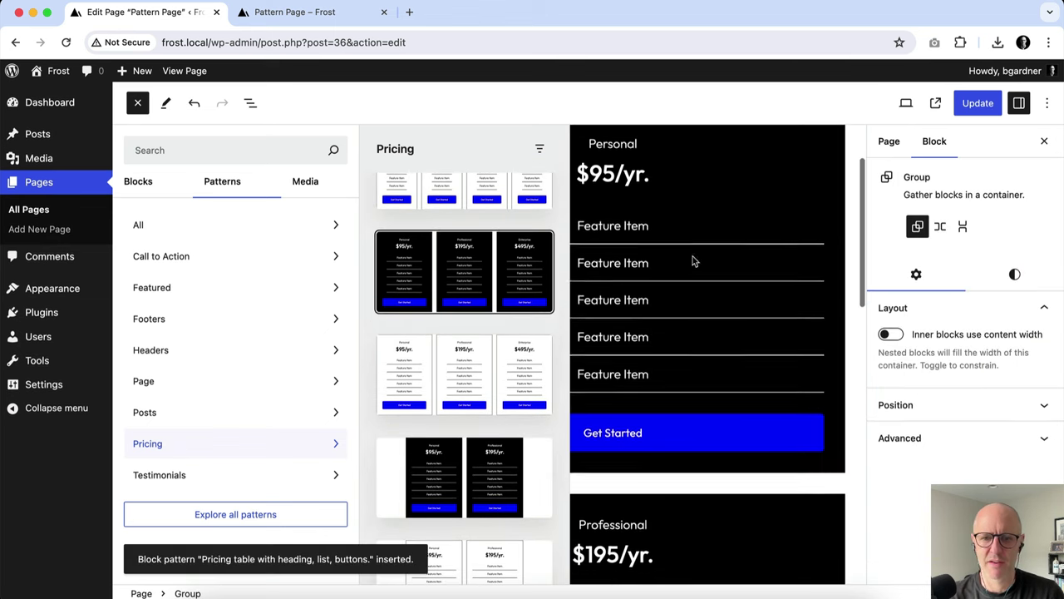
{"action": "key", "text": "Escape"}
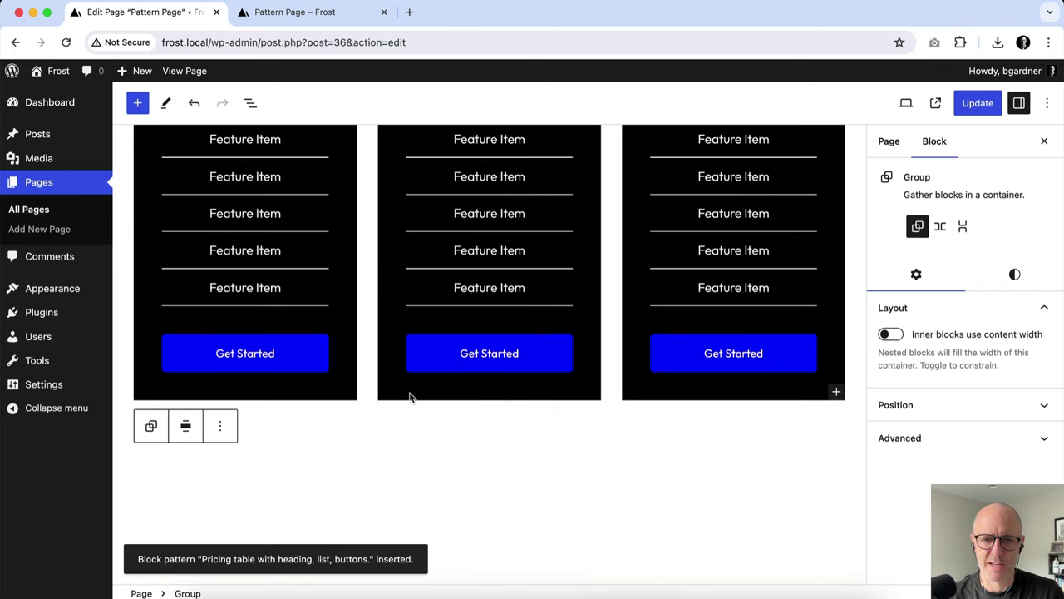
{"action": "scroll", "coordinate": [410, 394], "scroll_direction": "up", "scroll_amount": 5}
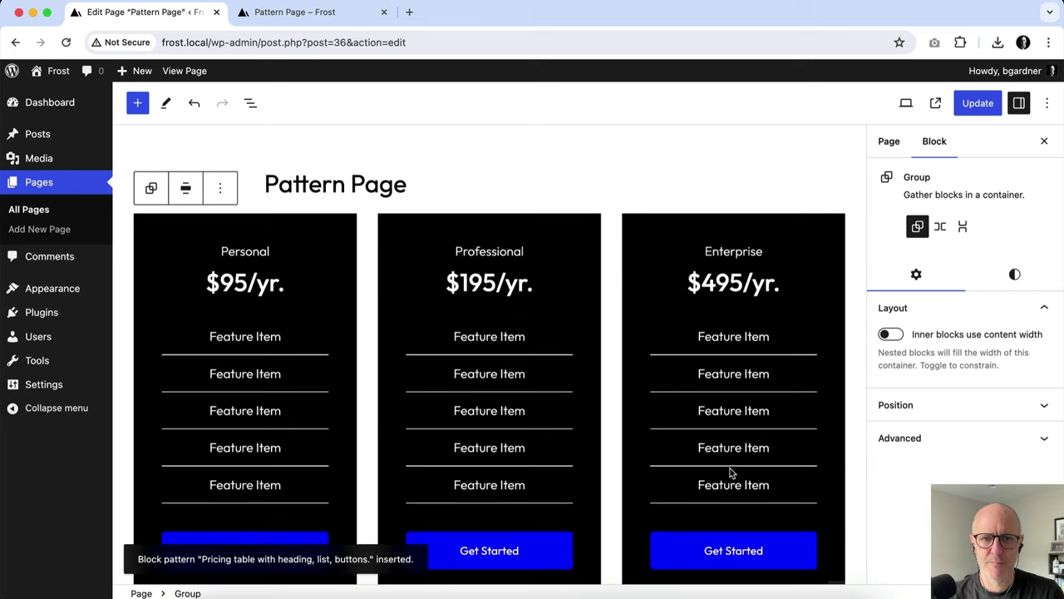
- Update Pattern Page and reload the live Frost page to check the pricing table
{"action": "left_click", "coordinate": [981, 113]}
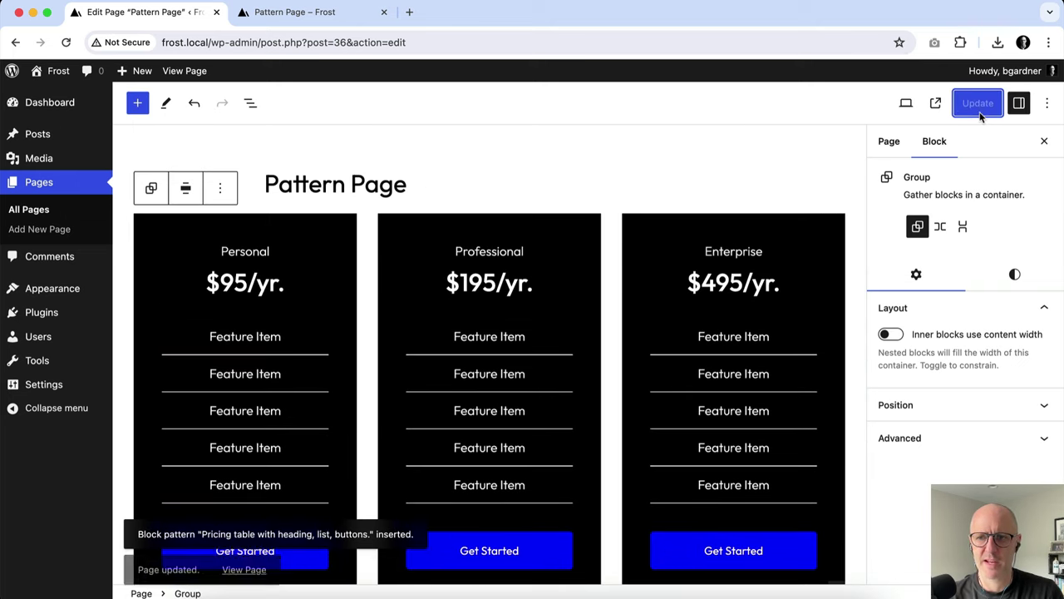
{"action": "left_click", "coordinate": [308, 18]}
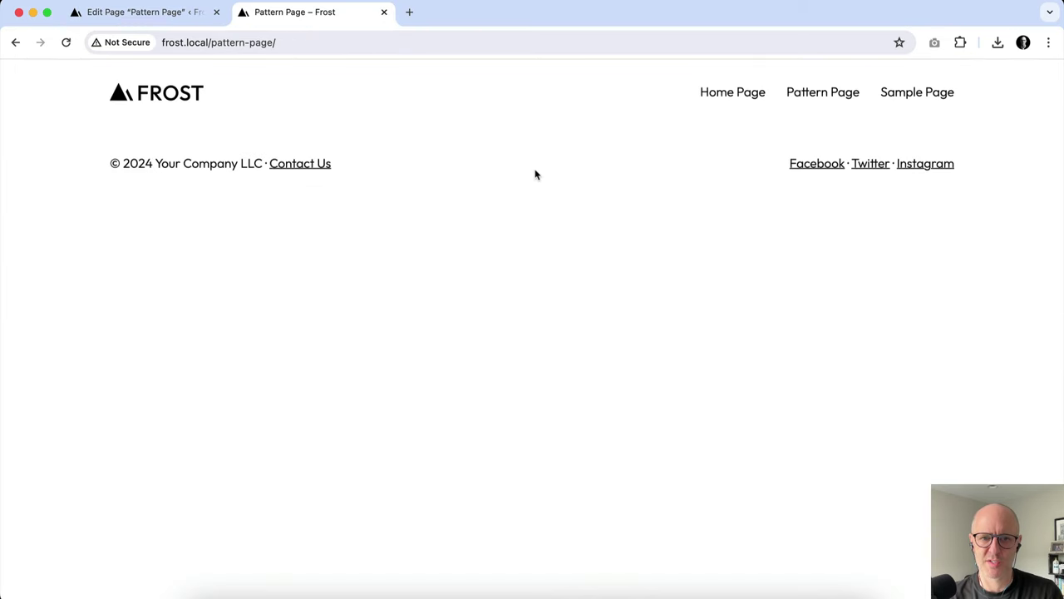
{"action": "key", "text": "super+r"}
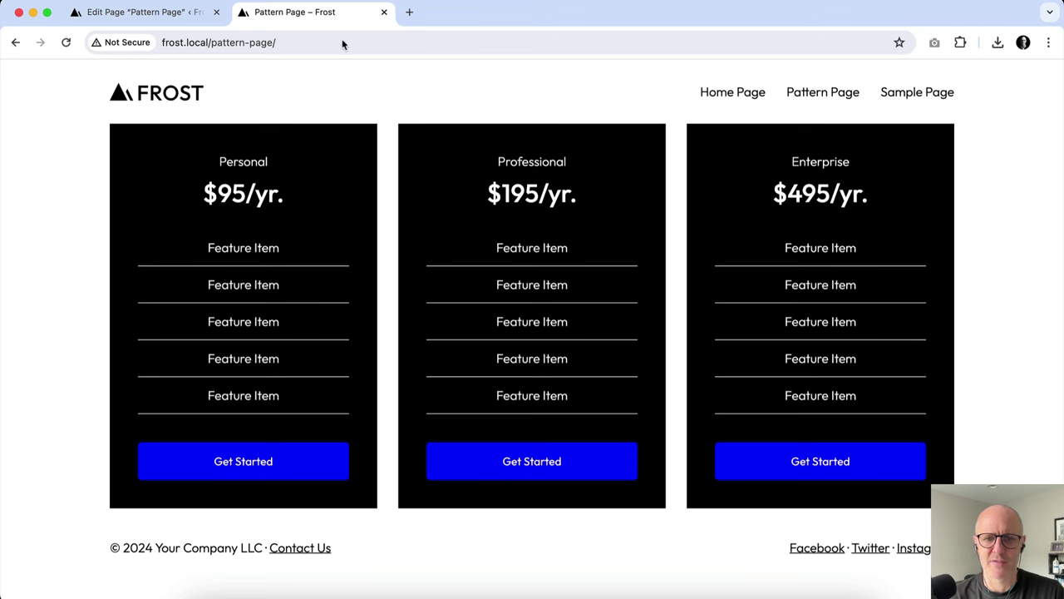
{"action": "left_click", "coordinate": [173, 13]}
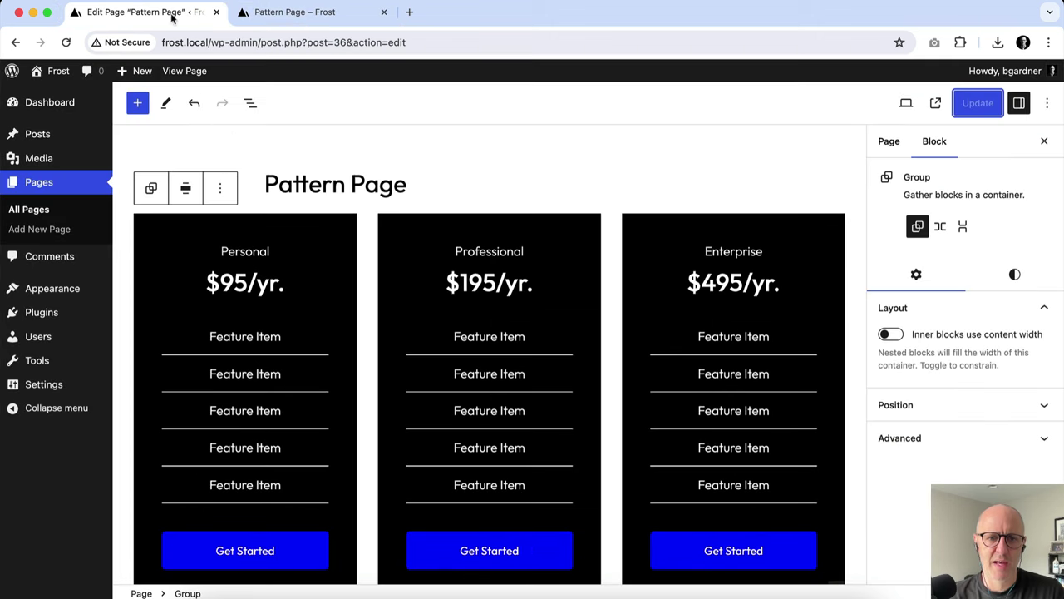
- In List View, expand Group, Columns and the first Column to reveal nested blocks
{"action": "left_click", "coordinate": [251, 105]}
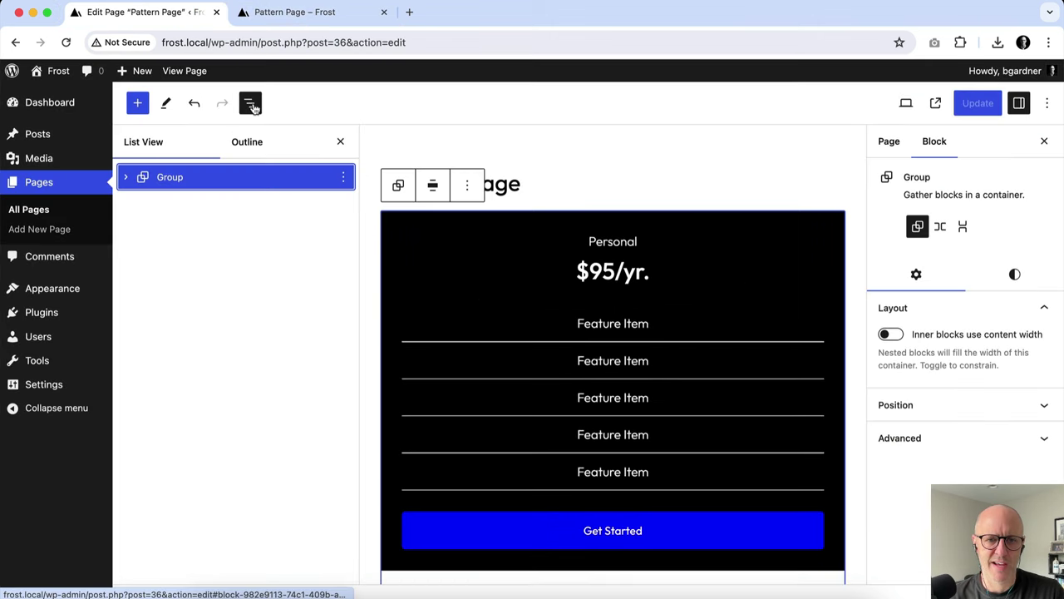
{"action": "left_click", "coordinate": [127, 178]}
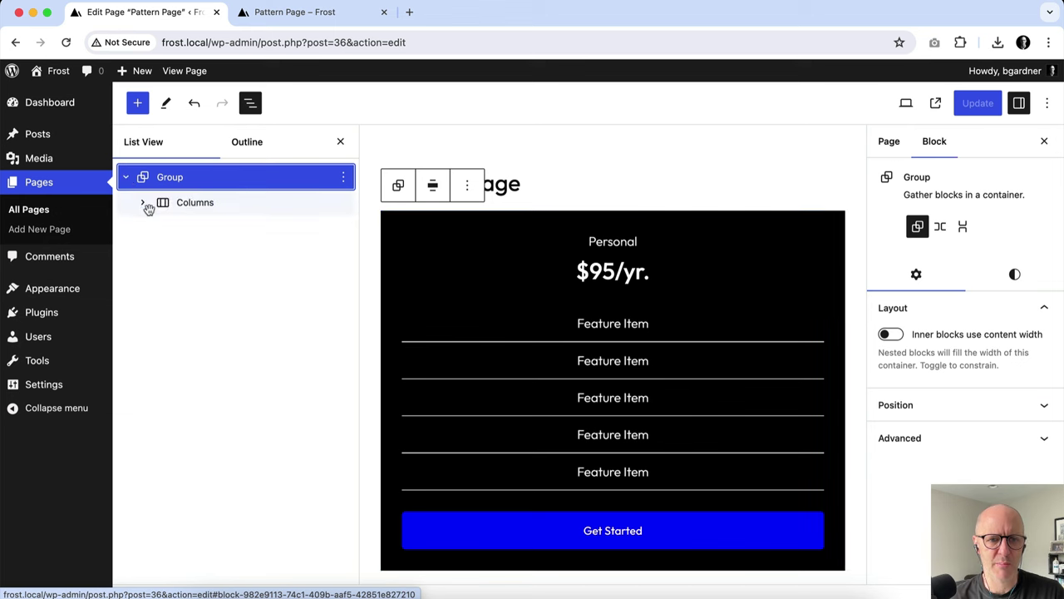
{"action": "left_click", "coordinate": [143, 203]}
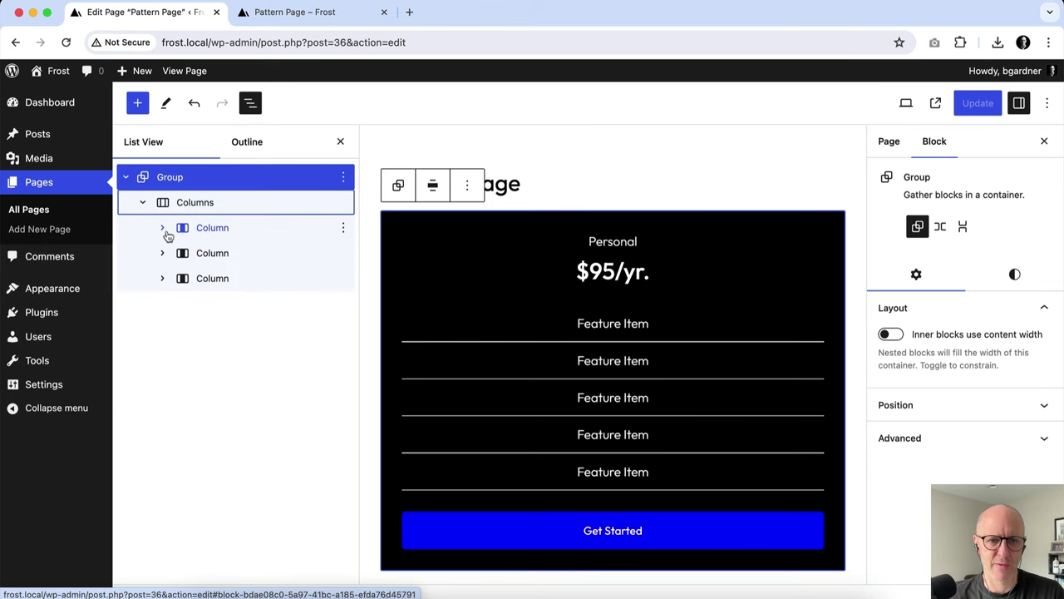
{"action": "left_click", "coordinate": [162, 227]}
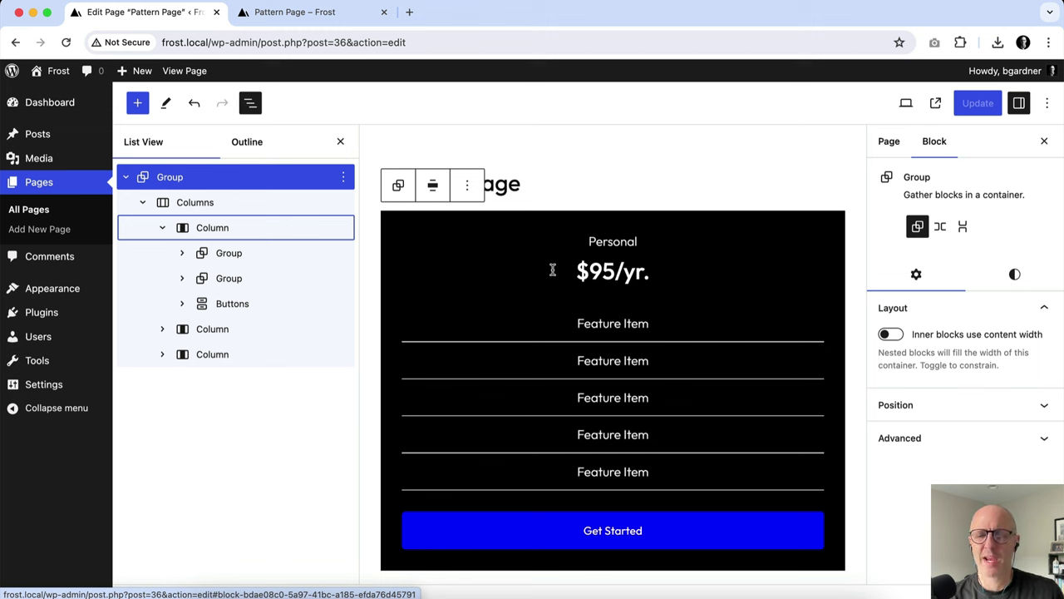
{"action": "mouse_move", "coordinate": [100, 290]}
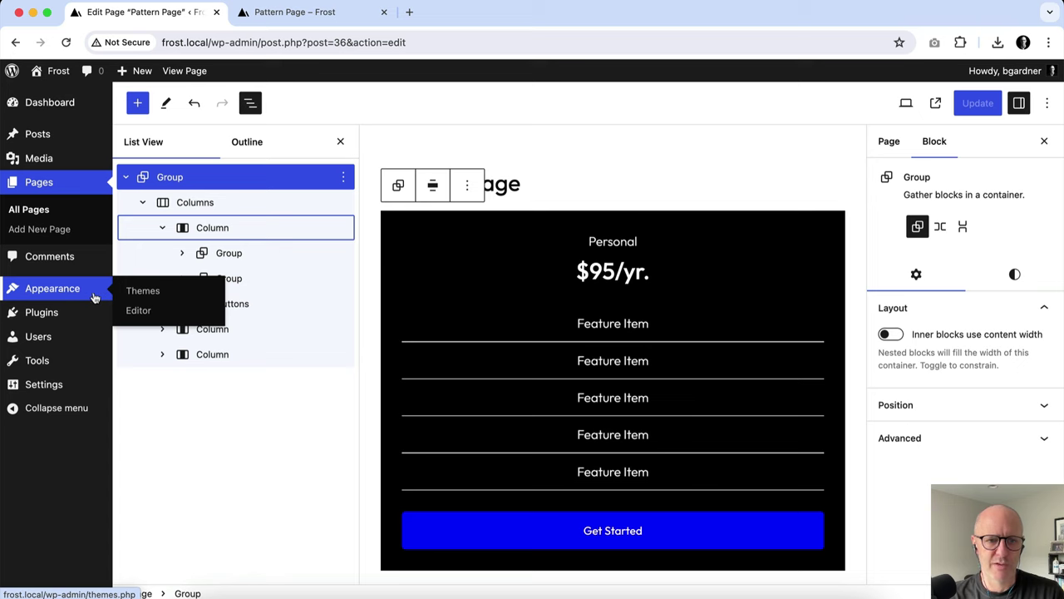
- Go back through the dashboard's Pages list and reopen Pattern Page for editing
{"action": "left_click", "coordinate": [161, 317]}
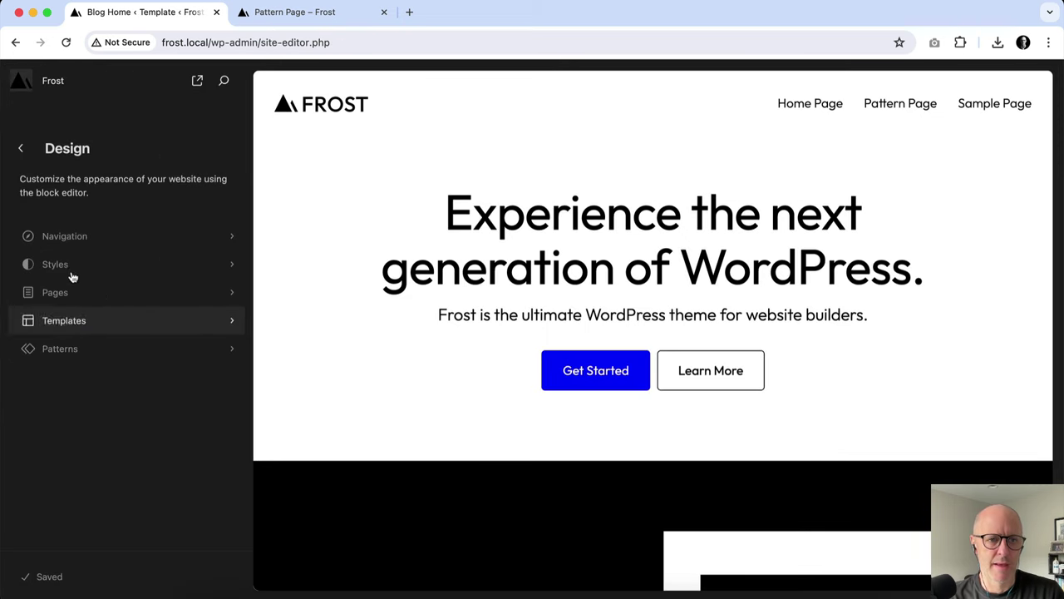
{"action": "left_click", "coordinate": [21, 80]}
{"action": "left_click", "coordinate": [40, 232]}
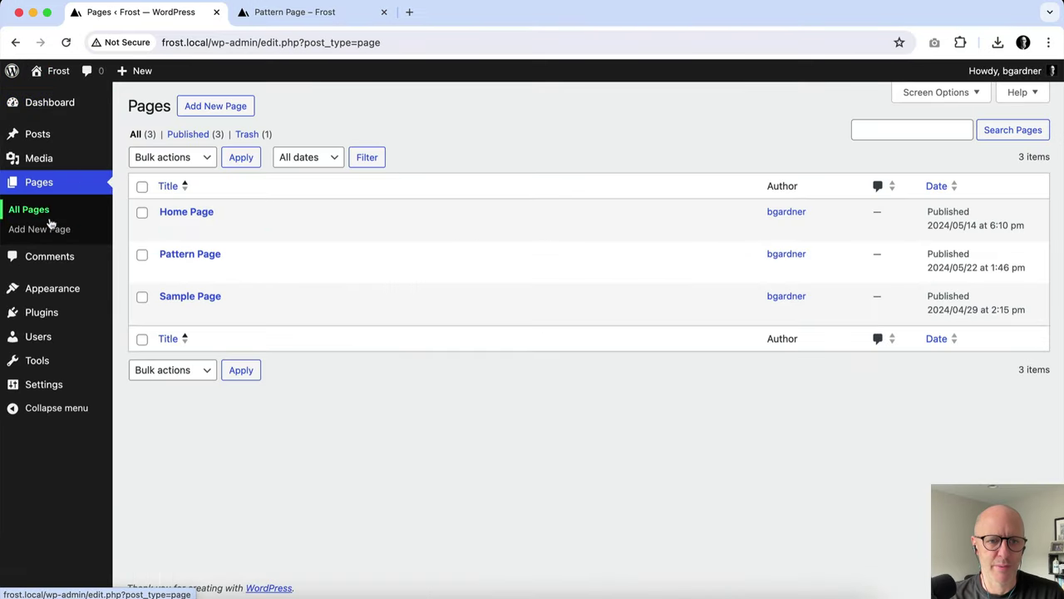
{"action": "left_click", "coordinate": [203, 254]}
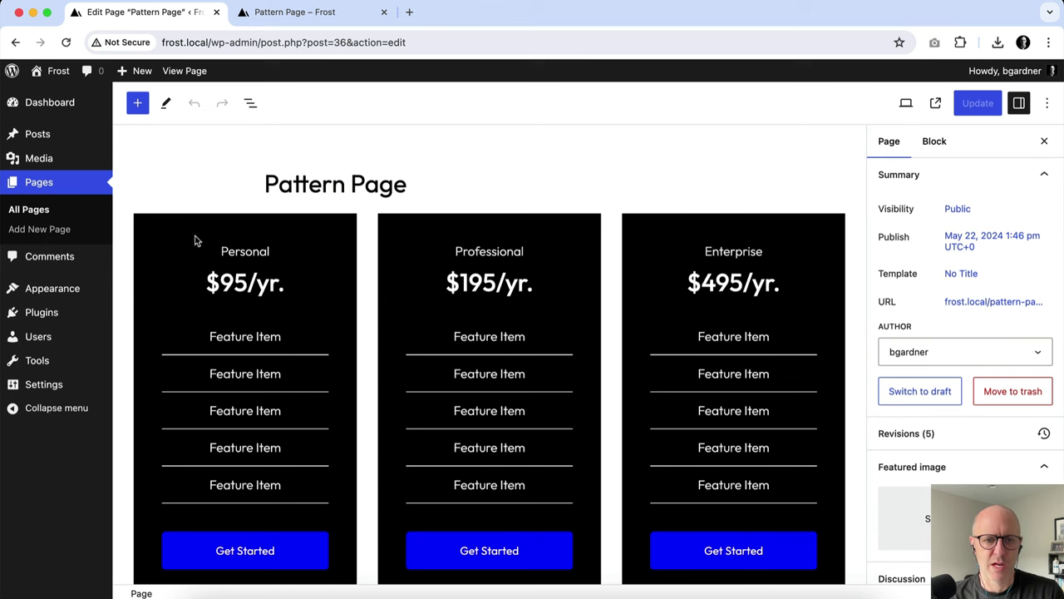
- Select the pricing Group block in List View and show its options menu
{"action": "scroll", "coordinate": [177, 455], "scroll_direction": "down", "scroll_amount": 1}
{"action": "left_click", "coordinate": [250, 102]}
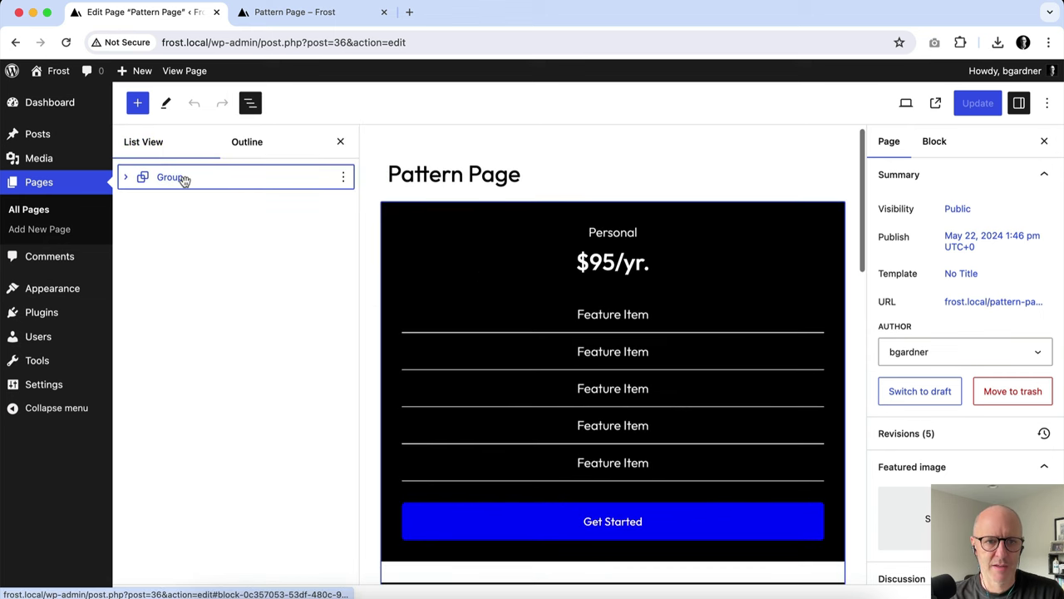
{"action": "left_click", "coordinate": [183, 178]}
{"action": "left_click", "coordinate": [467, 172]}
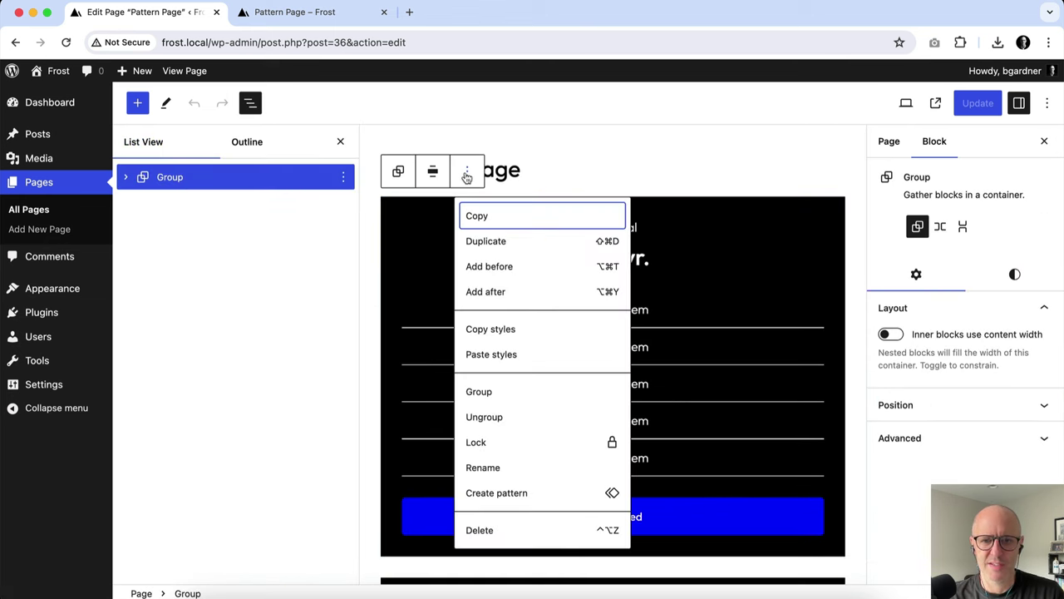
- Create a synced pattern named 'My Pricing Table' from the pricing Group
{"action": "left_click", "coordinate": [517, 494]}
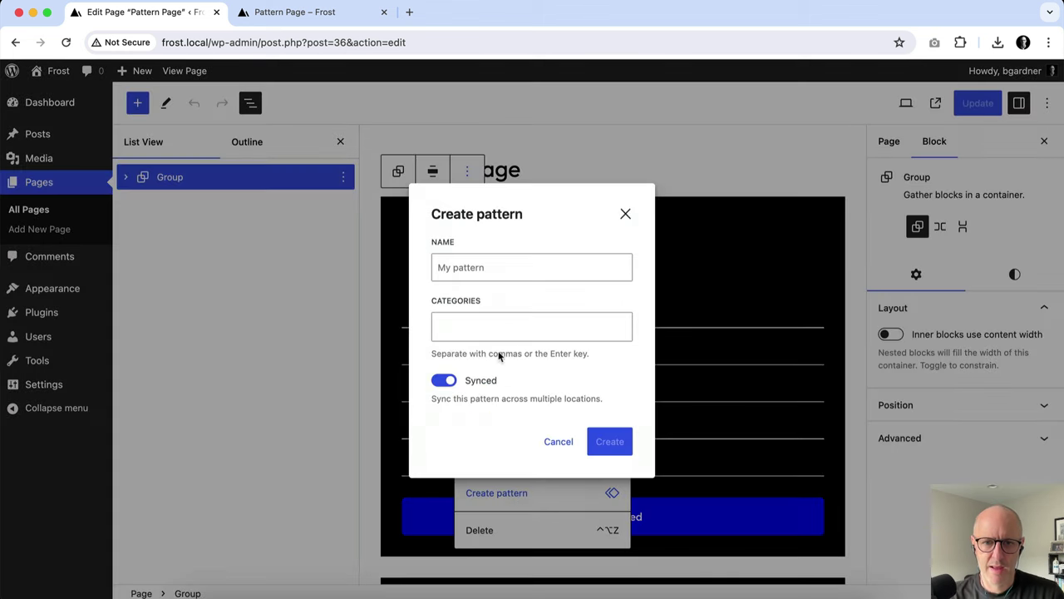
{"action": "left_click", "coordinate": [458, 265]}
{"action": "type", "text": "My Pri"}
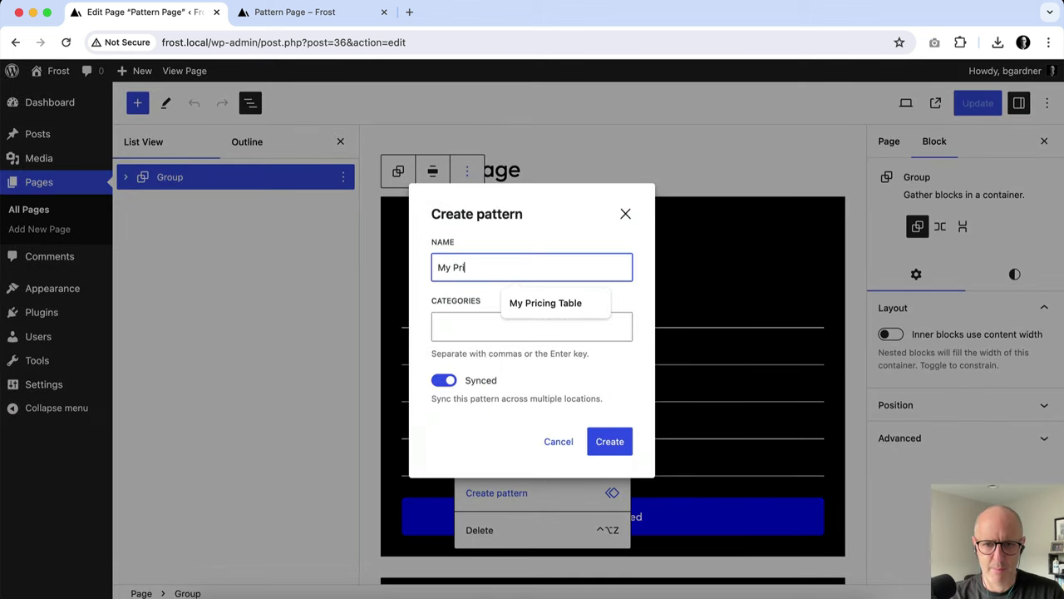
{"action": "left_click", "coordinate": [546, 303]}
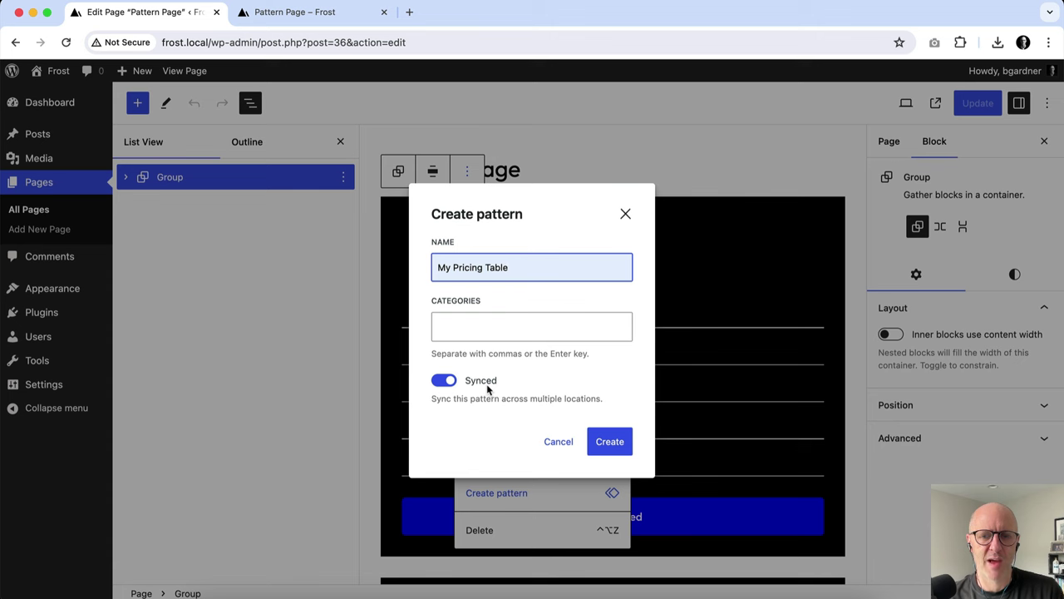
{"action": "left_click", "coordinate": [610, 441]}
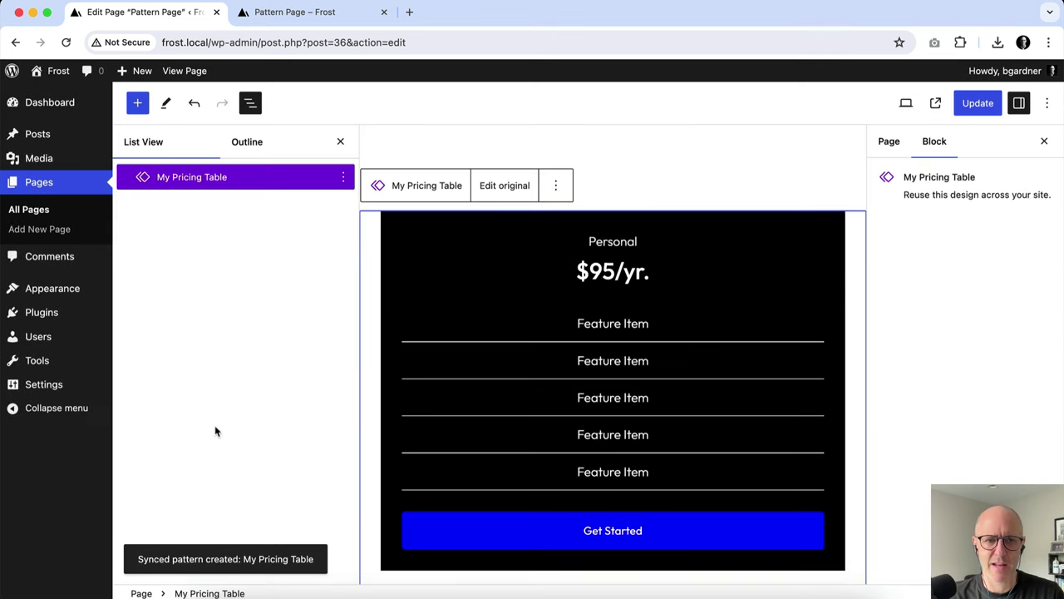
- Stay on Pattern Page instead of leaving, and update the page
{"action": "mouse_move", "coordinate": [75, 289]}
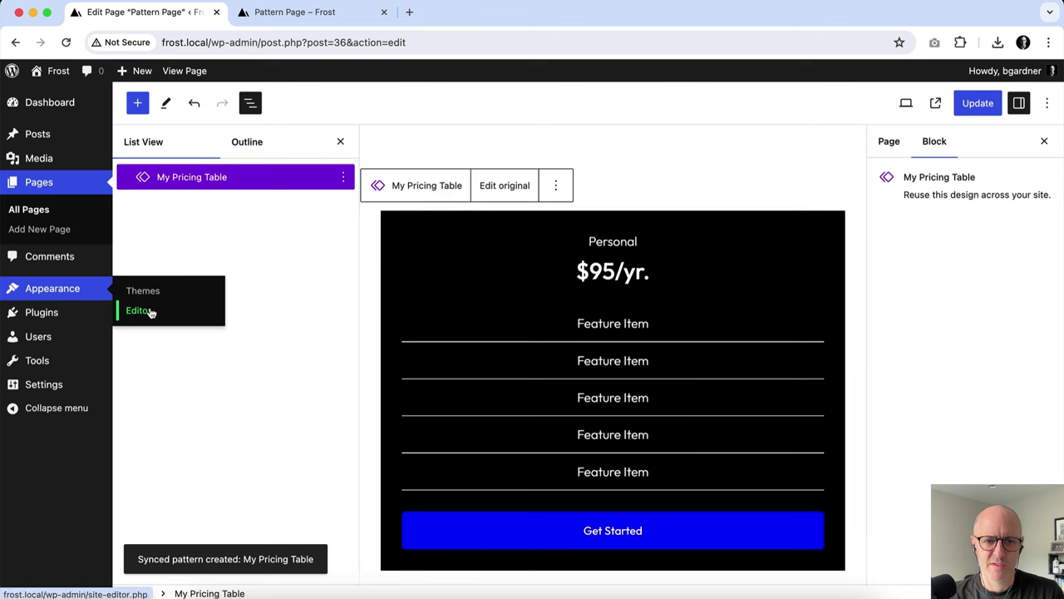
{"action": "left_click", "coordinate": [148, 310]}
{"action": "left_click", "coordinate": [516, 239]}
{"action": "left_click", "coordinate": [978, 106]}
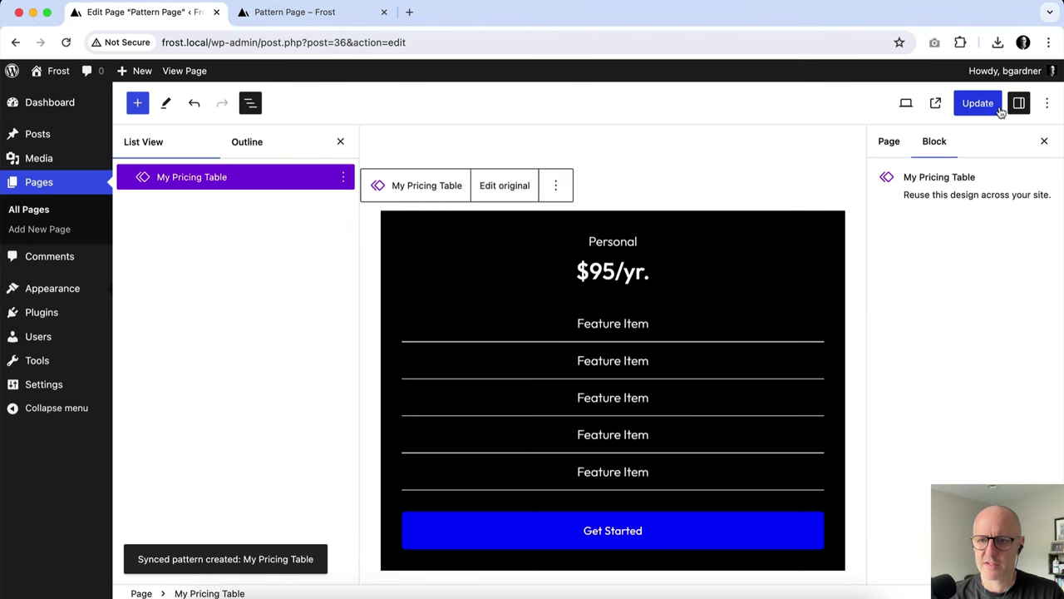
- Open the site editor's Patterns and filter to My patterns, showing My Pricing Table
{"action": "mouse_move", "coordinate": [88, 288]}
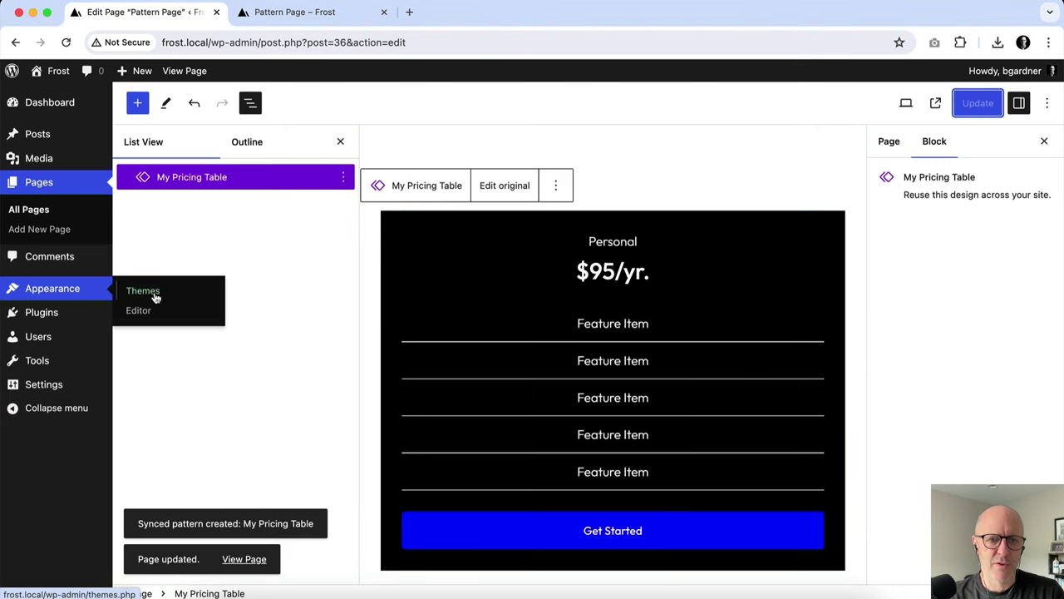
{"action": "left_click", "coordinate": [157, 311]}
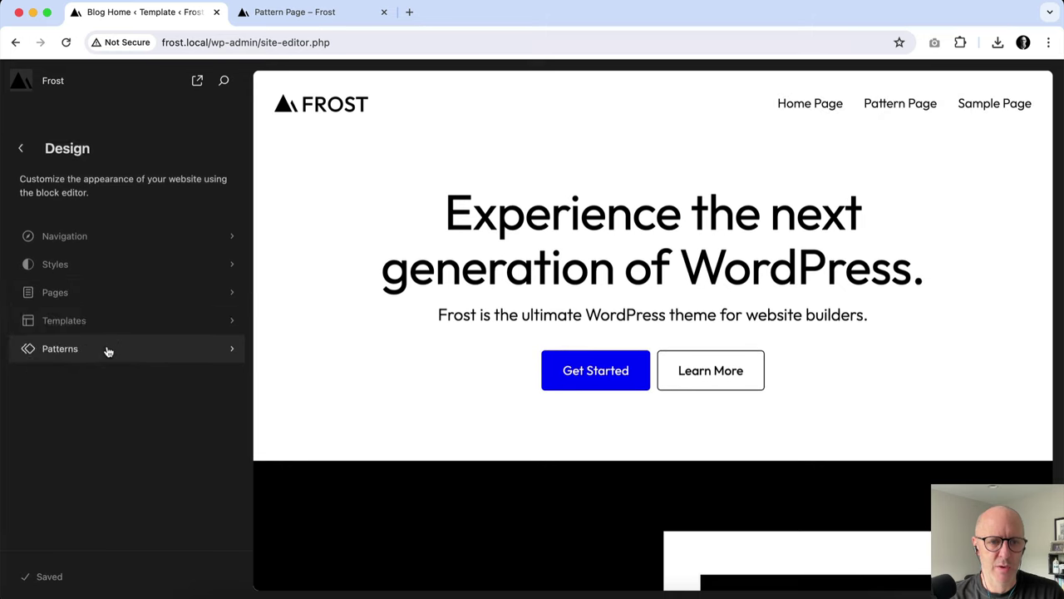
{"action": "left_click", "coordinate": [107, 350]}
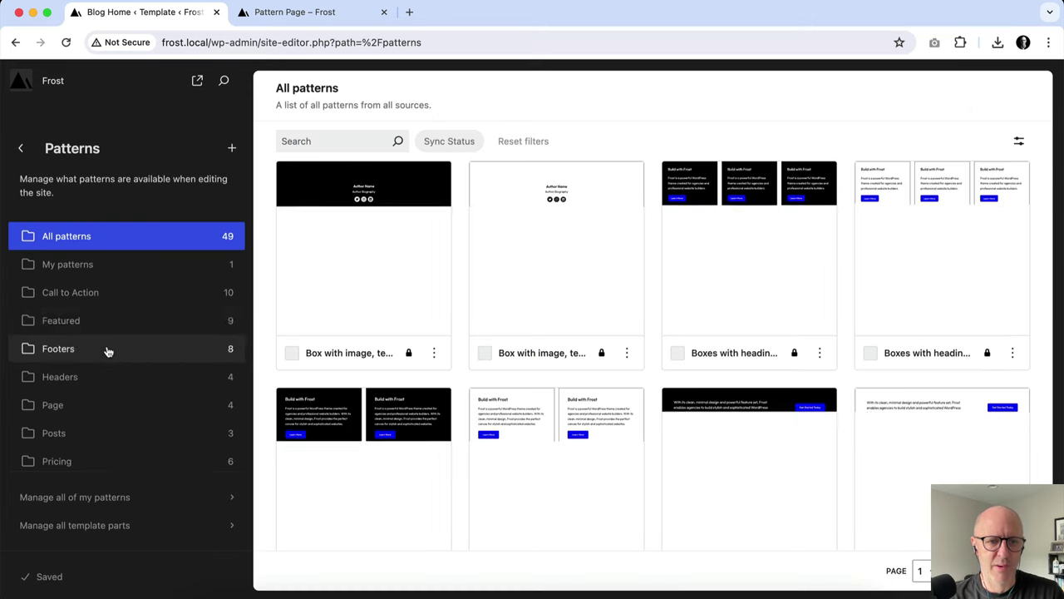
{"action": "left_click", "coordinate": [105, 269]}
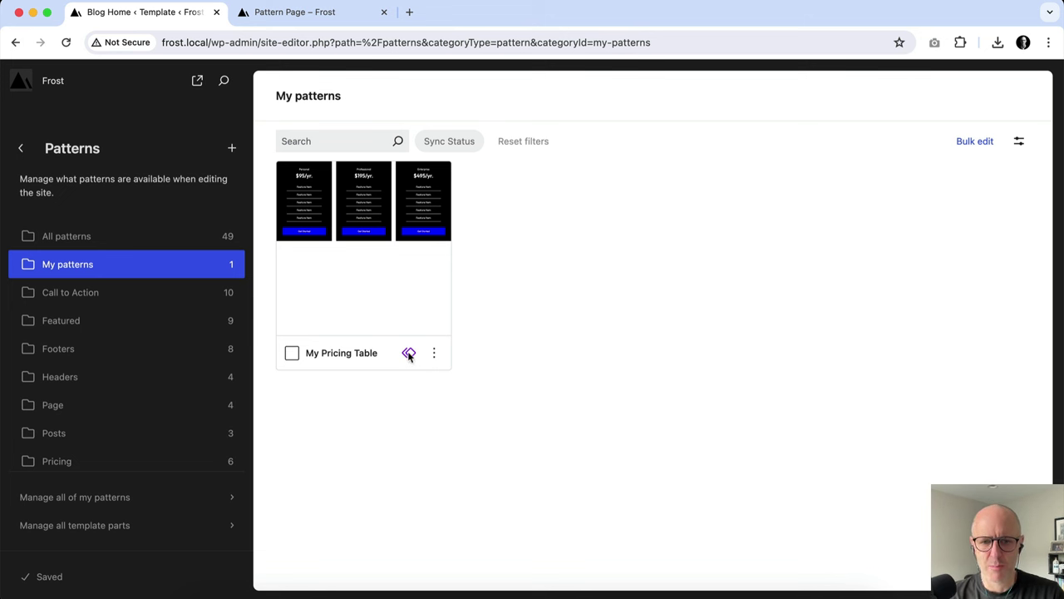
{"action": "mouse_move", "coordinate": [409, 356]}
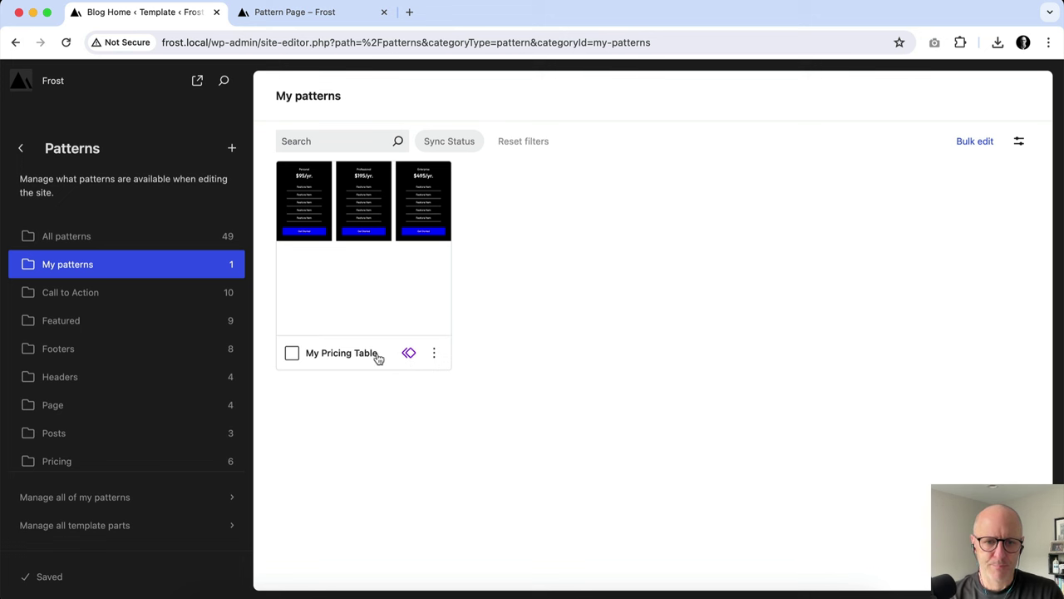
- Open My Pricing Table, change Enterprise from $495/yr. to $295/yr., and save it
{"action": "left_click", "coordinate": [377, 275]}
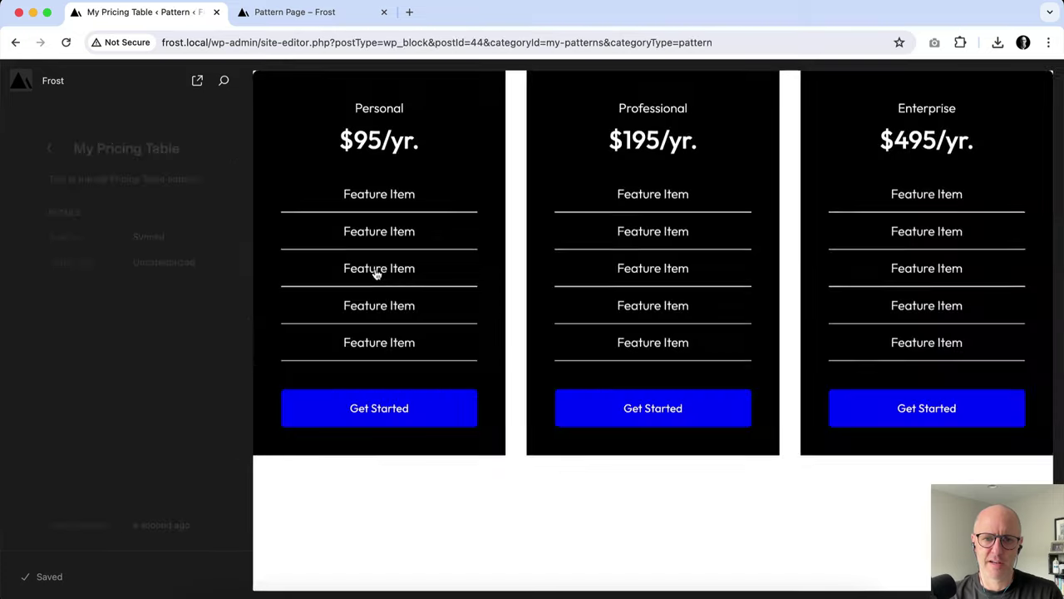
{"action": "left_click", "coordinate": [439, 532]}
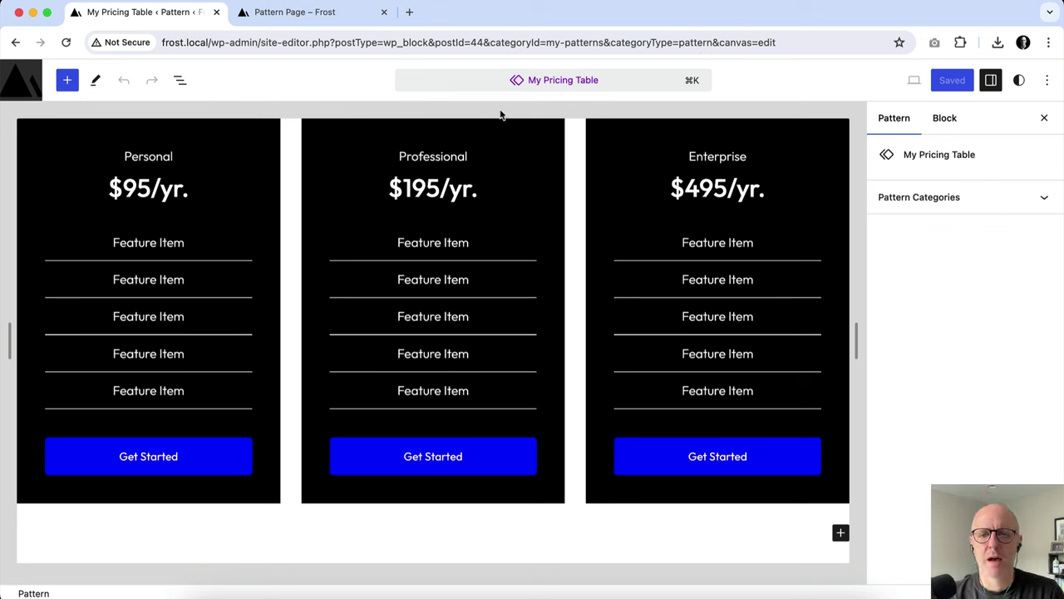
{"action": "left_click", "coordinate": [700, 187]}
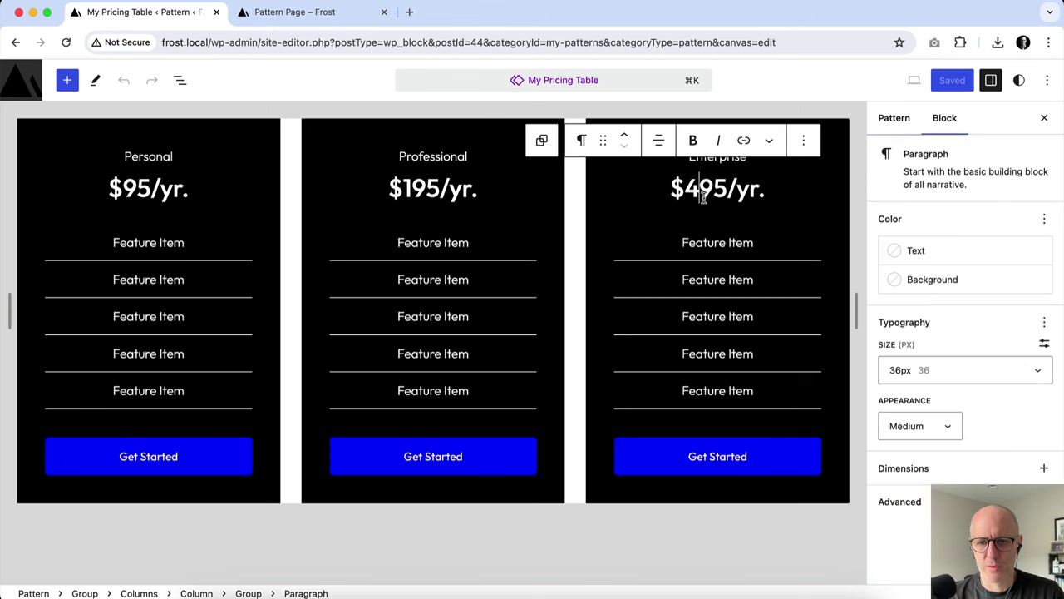
{"action": "key", "text": "BackSpace"}
{"action": "type", "text": "2"}
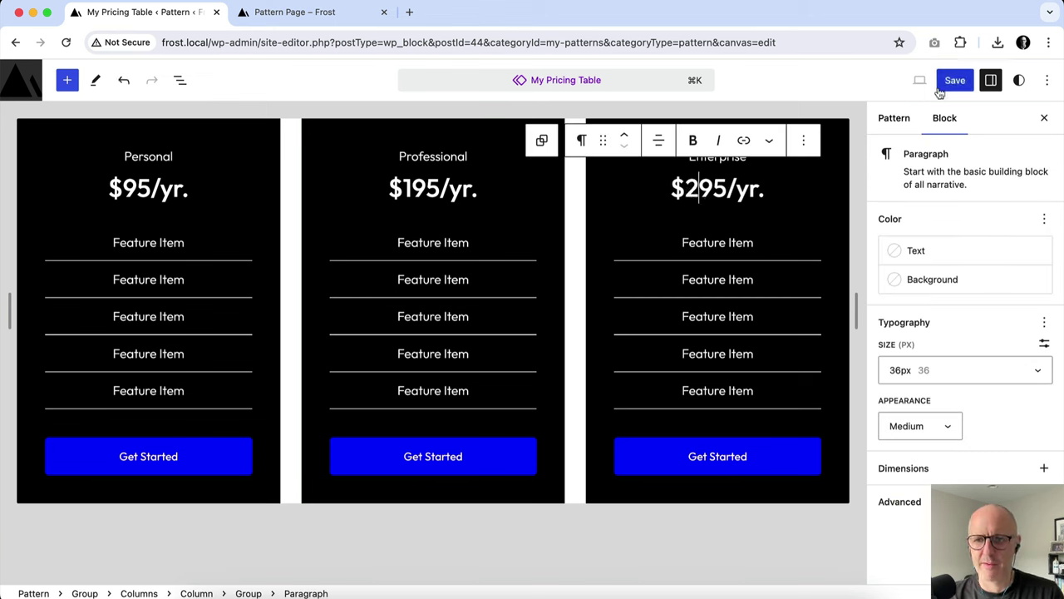
{"action": "left_click", "coordinate": [947, 83]}
{"action": "left_click", "coordinate": [936, 86]}
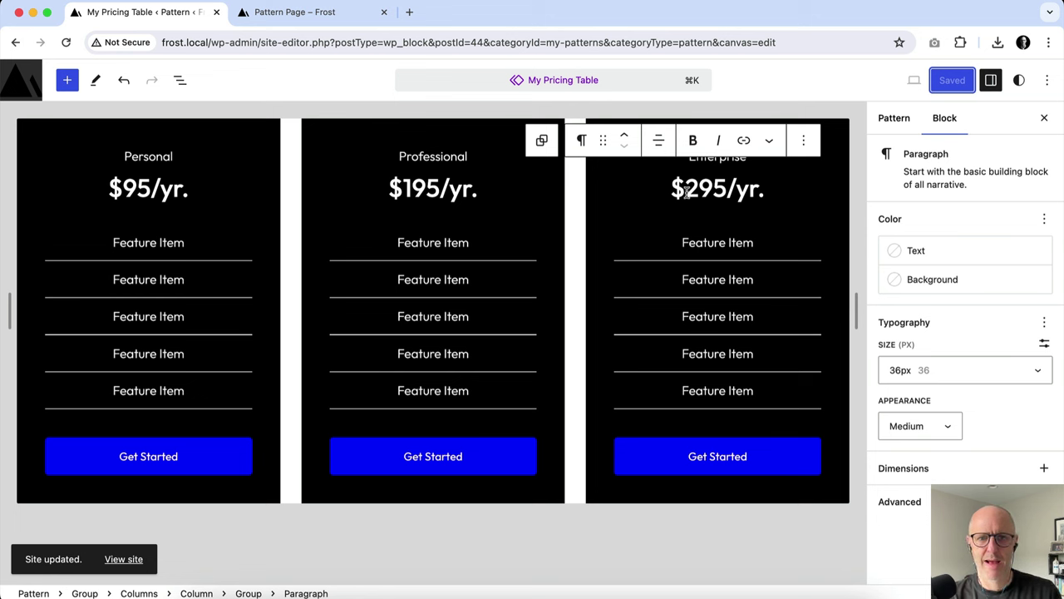
{"action": "left_click", "coordinate": [316, 15]}
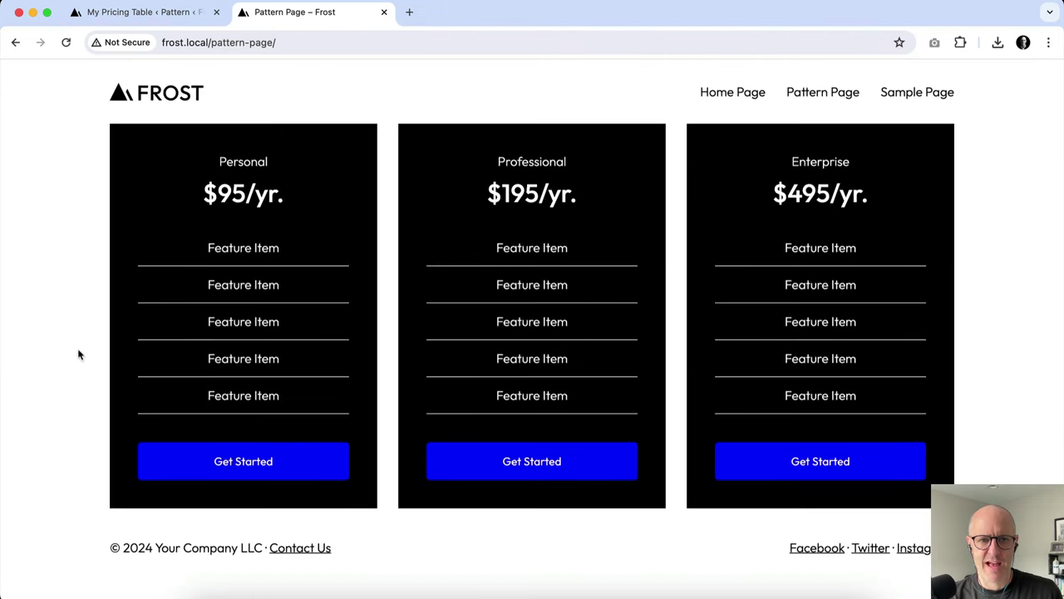
{"action": "key", "text": "super+r"}
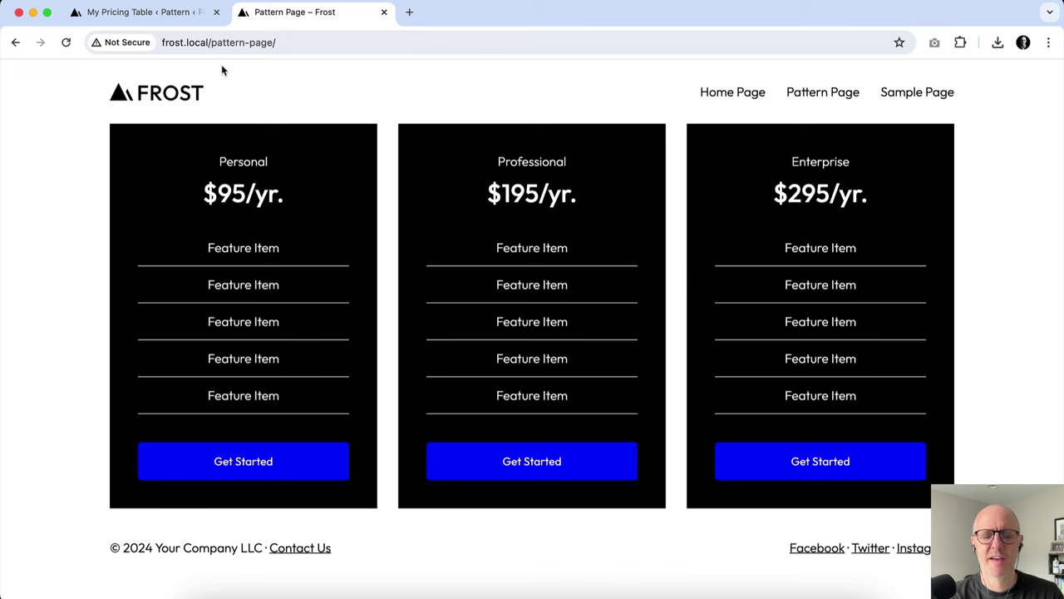
{"action": "left_click", "coordinate": [186, 13]}
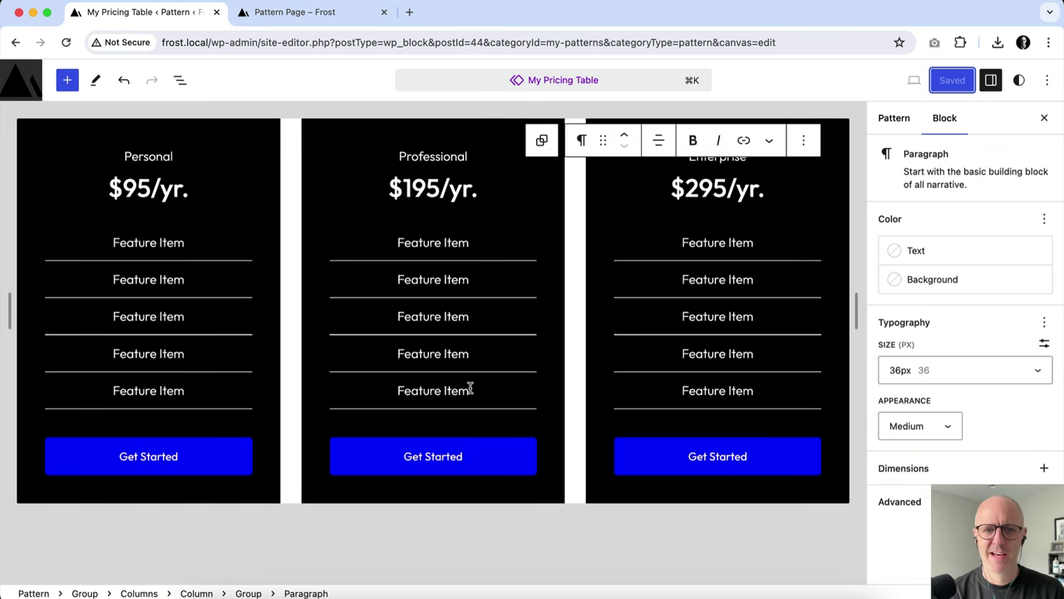
- Back out of the pattern editor to the full patterns library, then exit to the dashboard
{"action": "left_click", "coordinate": [21, 81]}
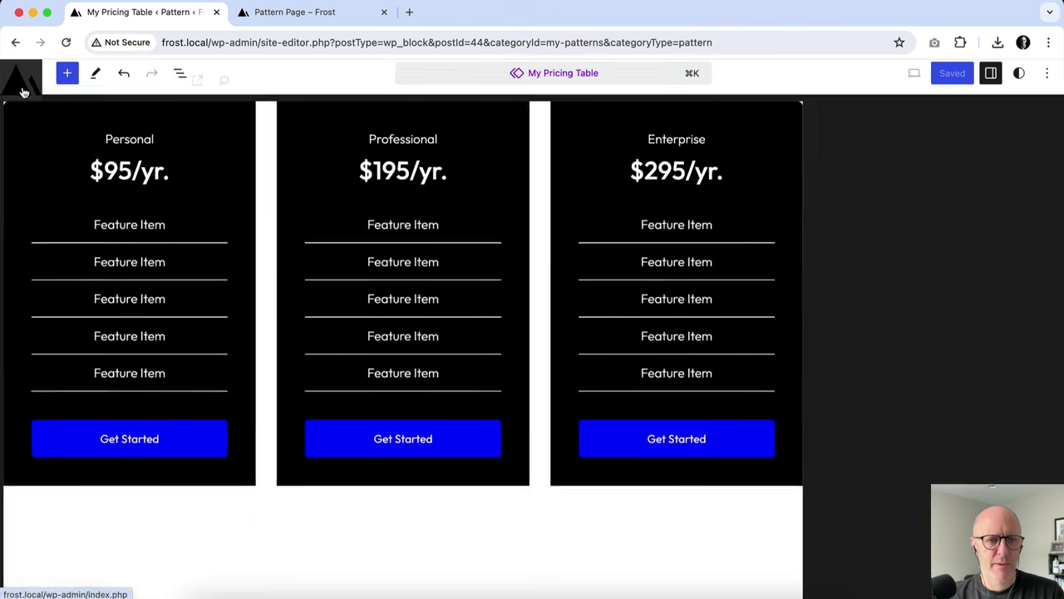
{"action": "left_click", "coordinate": [20, 150]}
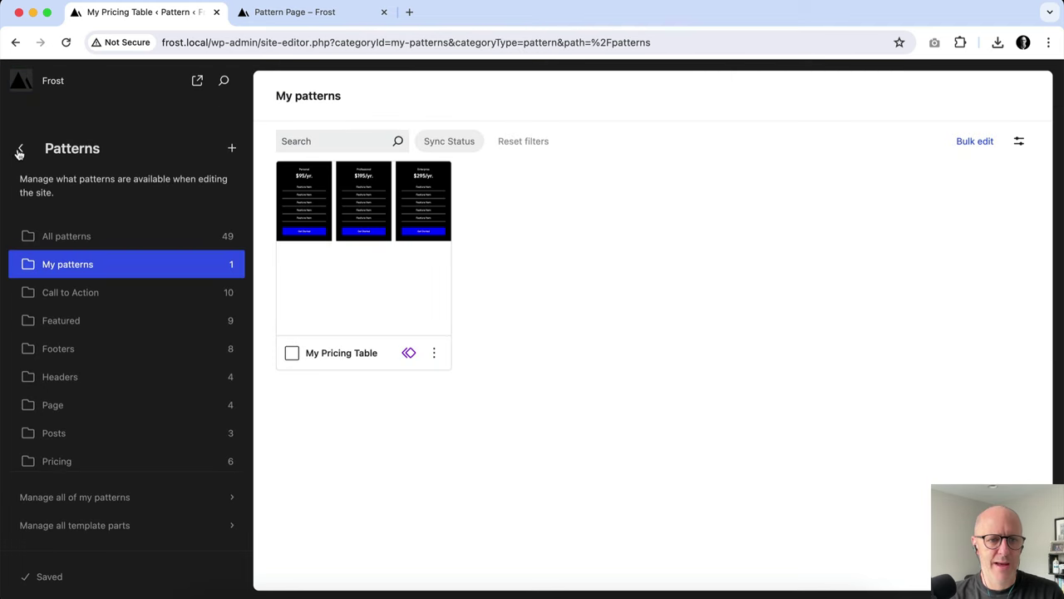
{"action": "left_click", "coordinate": [20, 152]}
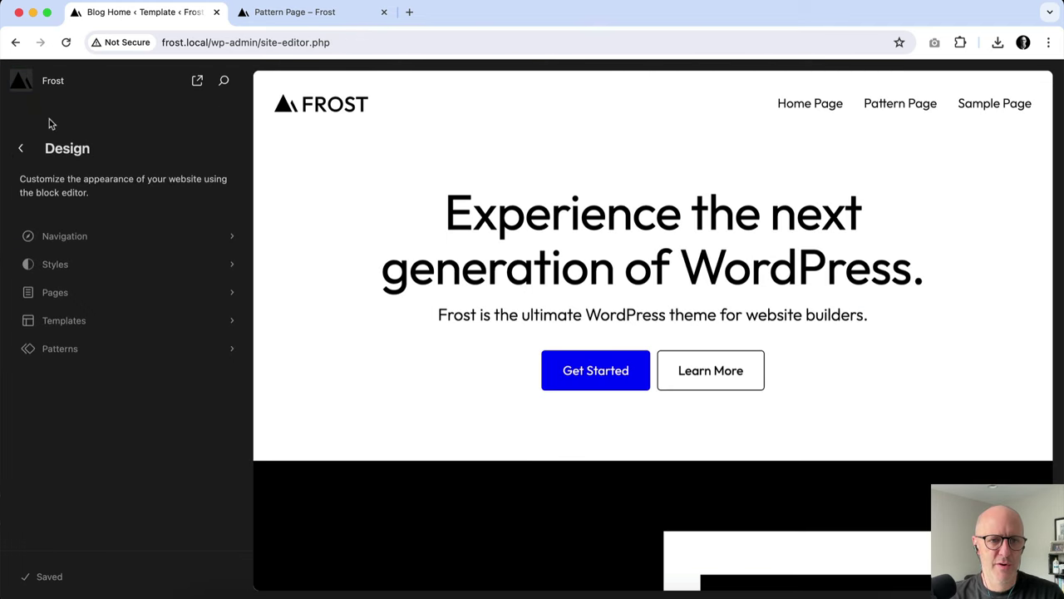
{"action": "left_click", "coordinate": [82, 351]}
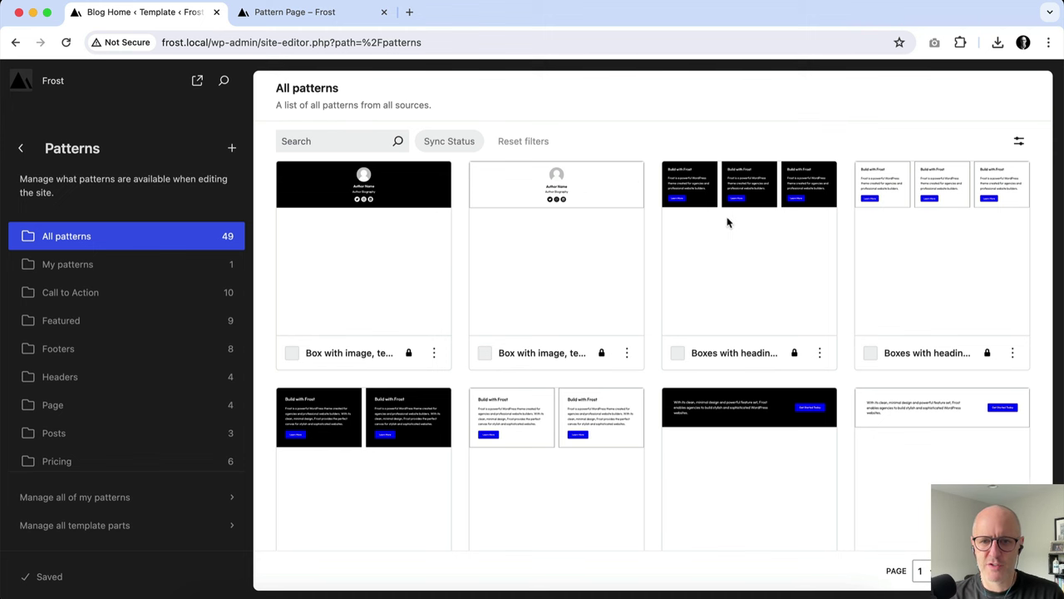
{"action": "scroll", "coordinate": [727, 220], "scroll_direction": "down", "scroll_amount": 5}
{"action": "scroll", "coordinate": [727, 222], "scroll_direction": "down", "scroll_amount": 7}
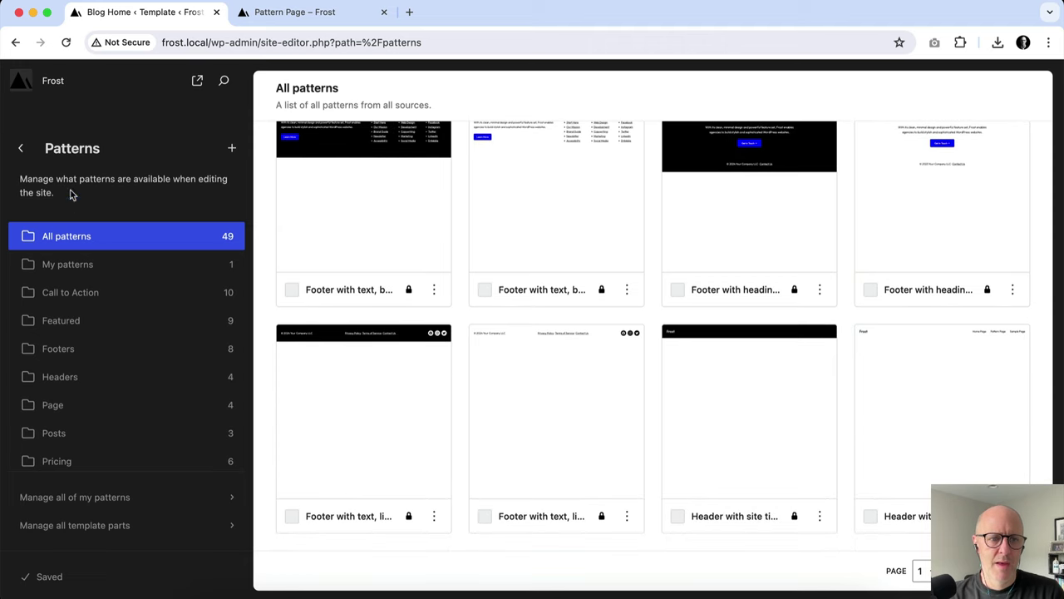
{"action": "left_click", "coordinate": [21, 85]}
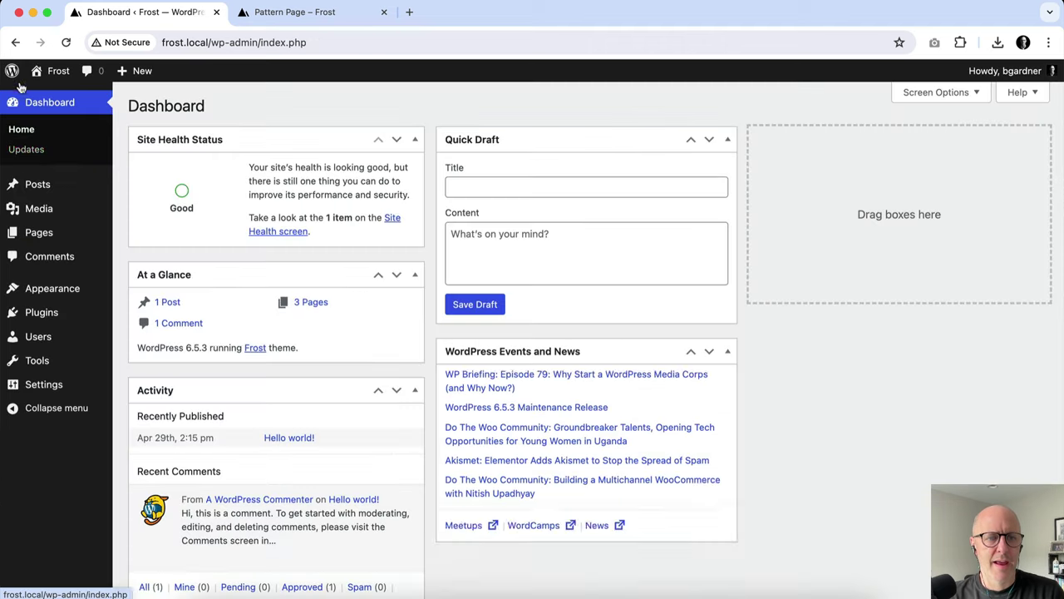
- Open Pattern Page for editing from the site's Pages list
{"action": "left_click", "coordinate": [50, 237]}
{"action": "left_click", "coordinate": [197, 255]}
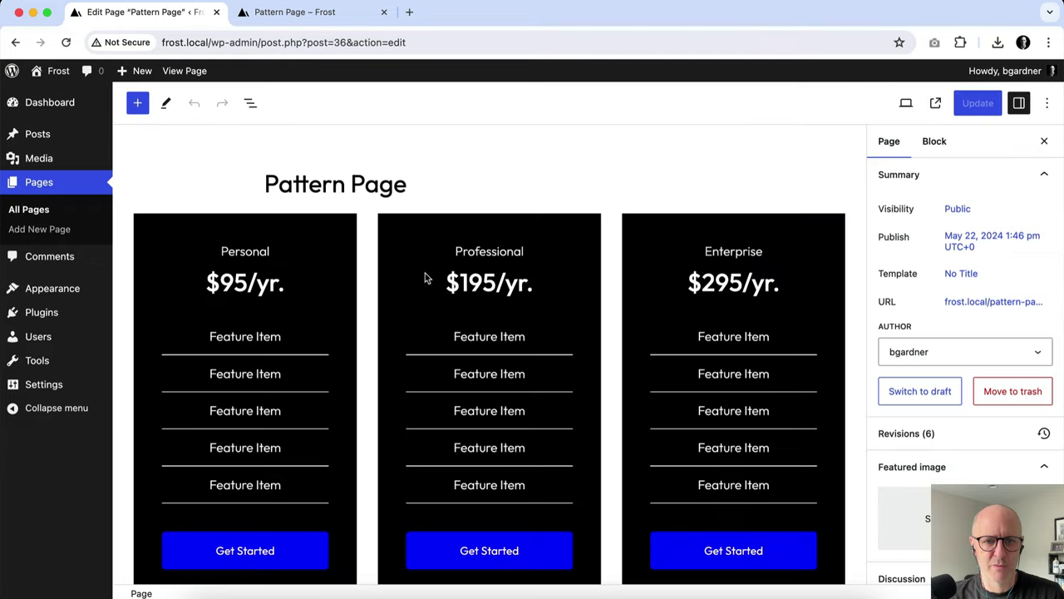
{"action": "scroll", "coordinate": [425, 279], "scroll_direction": "down", "scroll_amount": 3}
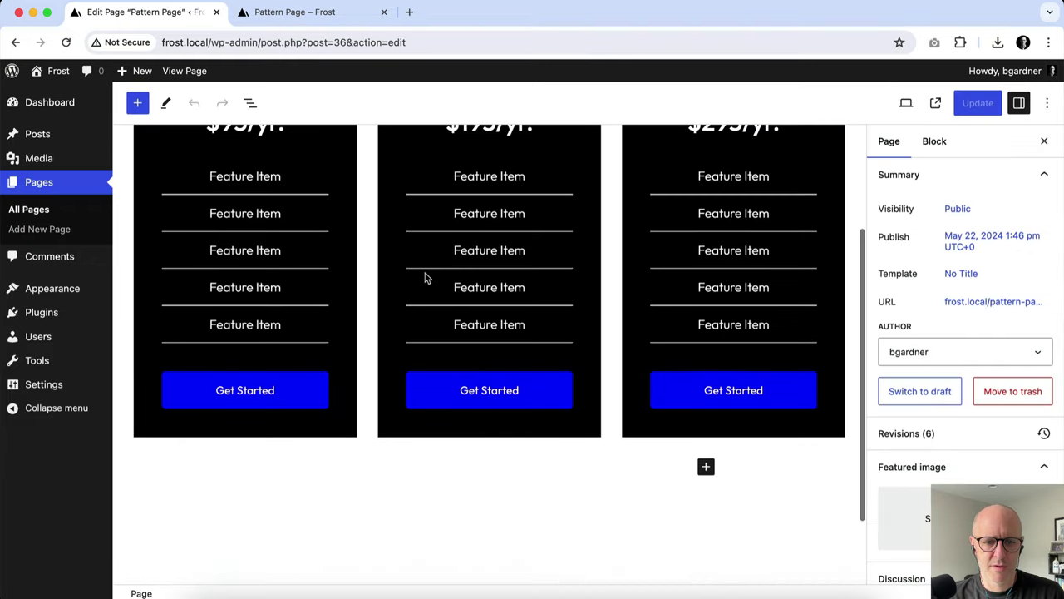
- Insert the 'Testimonials with text, image' pattern below the pricing table and update the page
{"action": "left_click", "coordinate": [706, 458]}
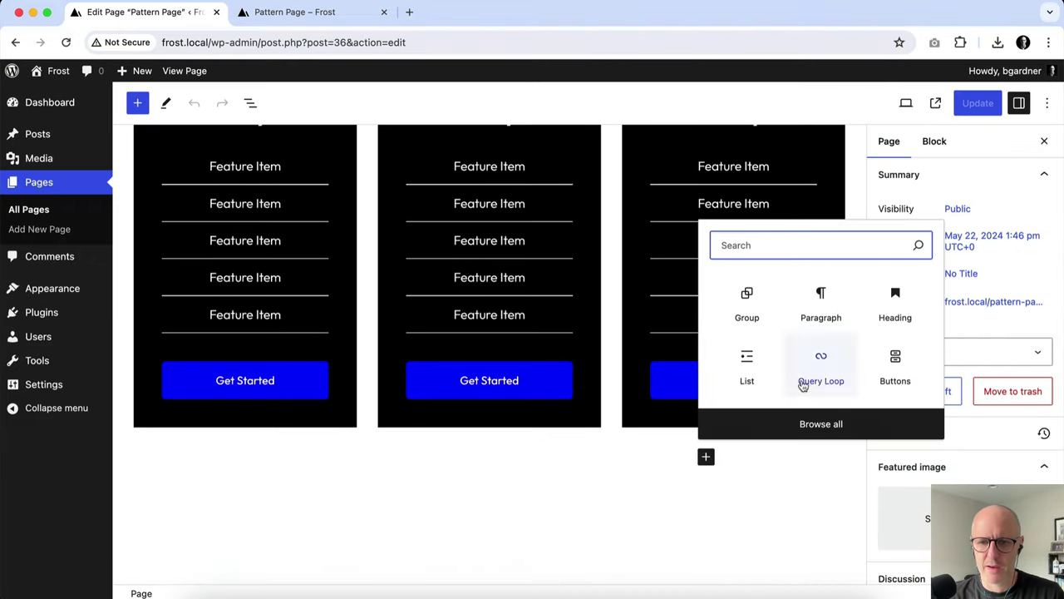
{"action": "left_click", "coordinate": [822, 424]}
{"action": "left_click", "coordinate": [225, 183]}
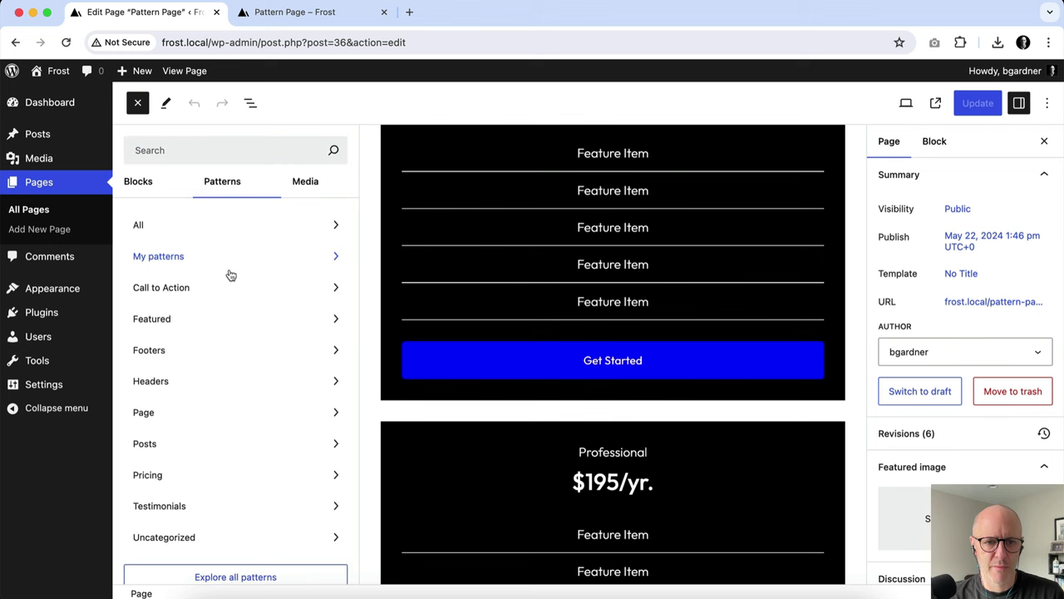
{"action": "scroll", "coordinate": [214, 273], "scroll_direction": "down", "scroll_amount": 1}
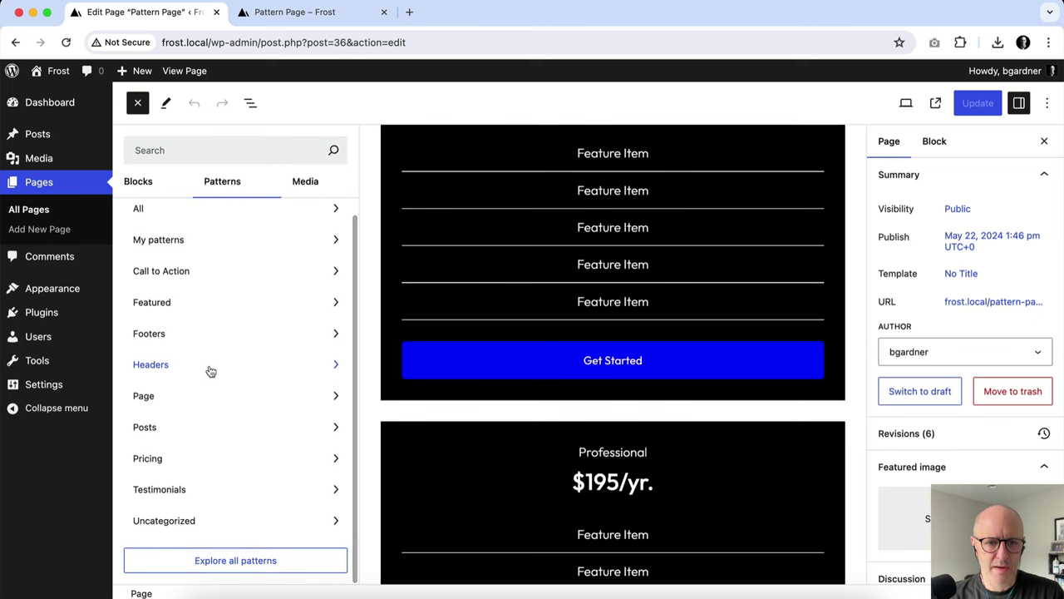
{"action": "left_click", "coordinate": [206, 274]}
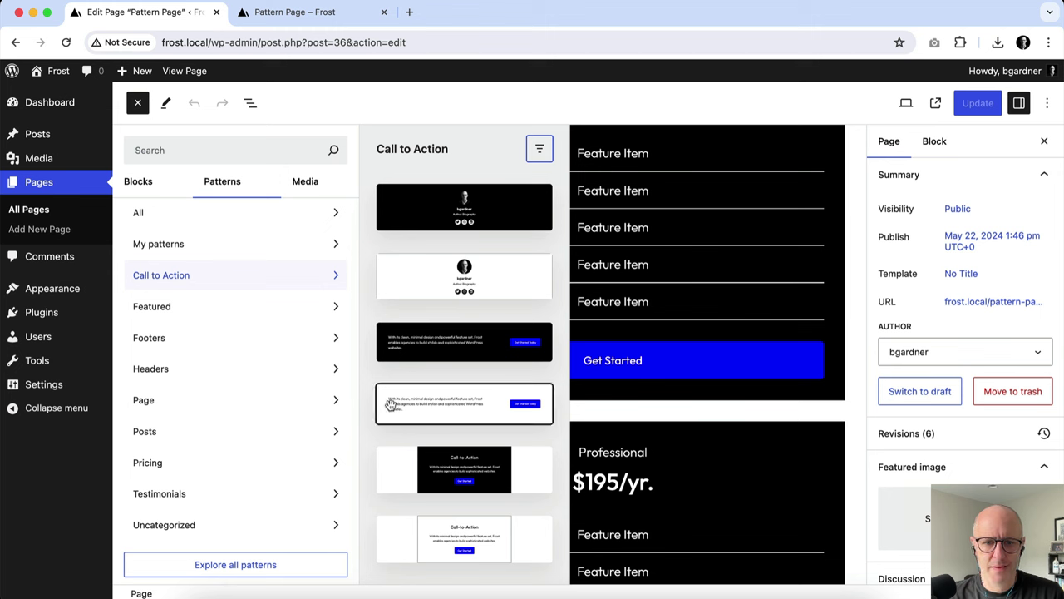
{"action": "left_click", "coordinate": [172, 308]}
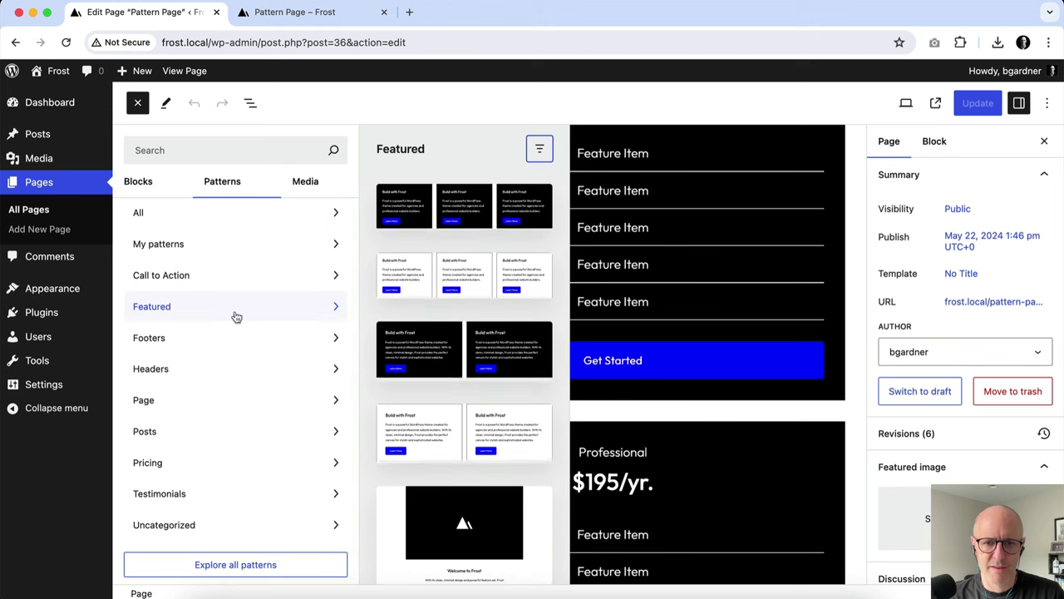
{"action": "scroll", "coordinate": [478, 350], "scroll_direction": "down", "scroll_amount": 10}
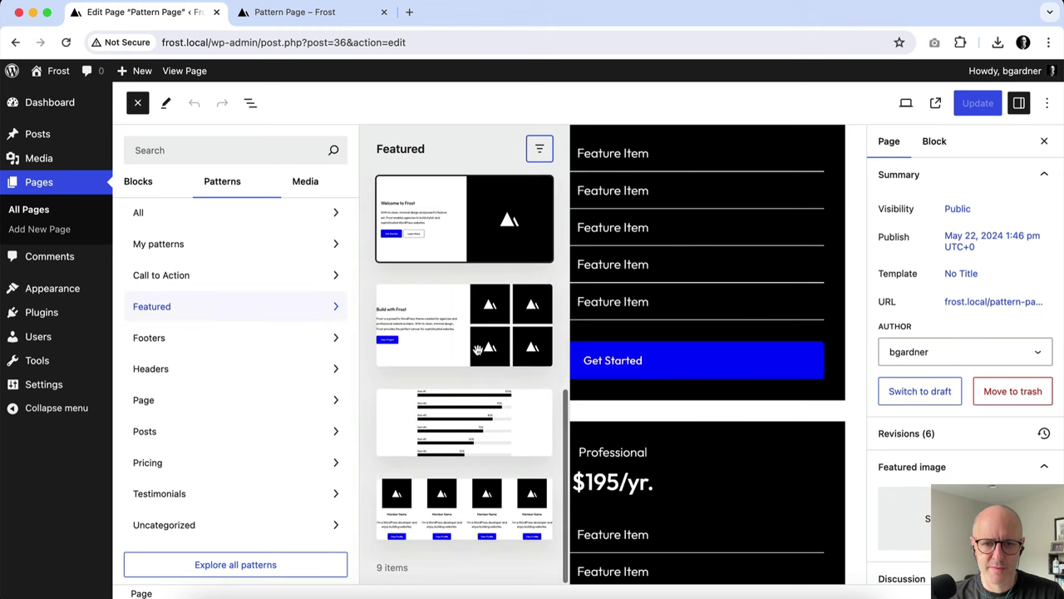
{"action": "scroll", "coordinate": [478, 349], "scroll_direction": "up", "scroll_amount": 8}
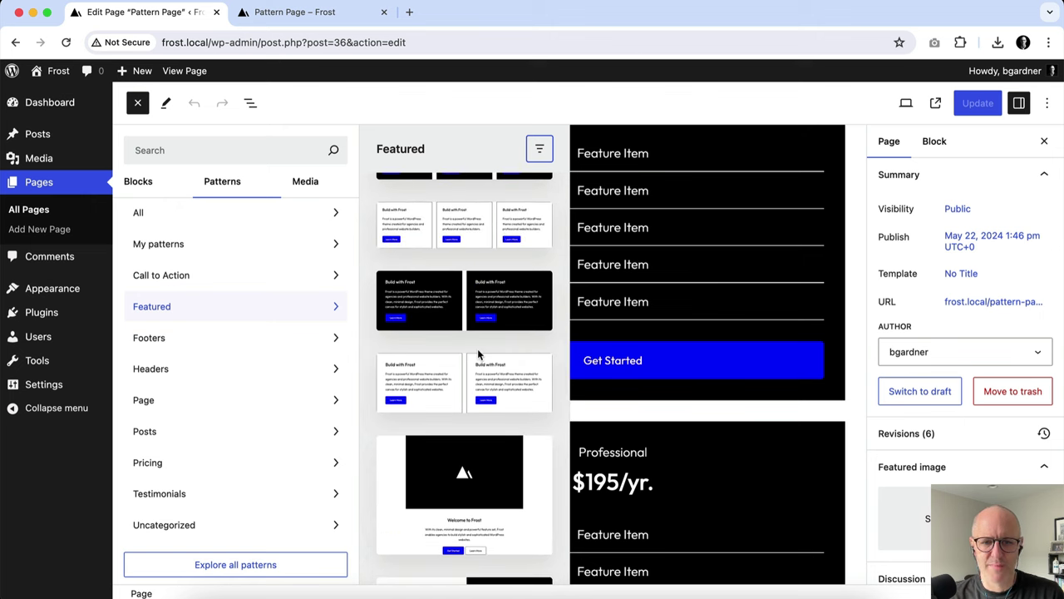
{"action": "scroll", "coordinate": [492, 232], "scroll_direction": "down", "scroll_amount": 3}
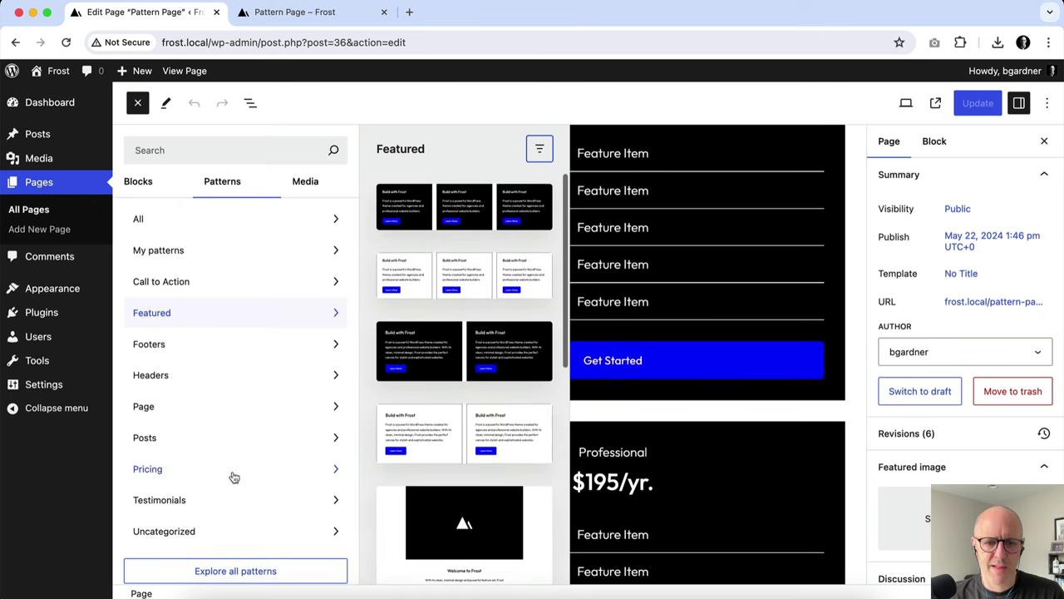
{"action": "left_click", "coordinate": [196, 501]}
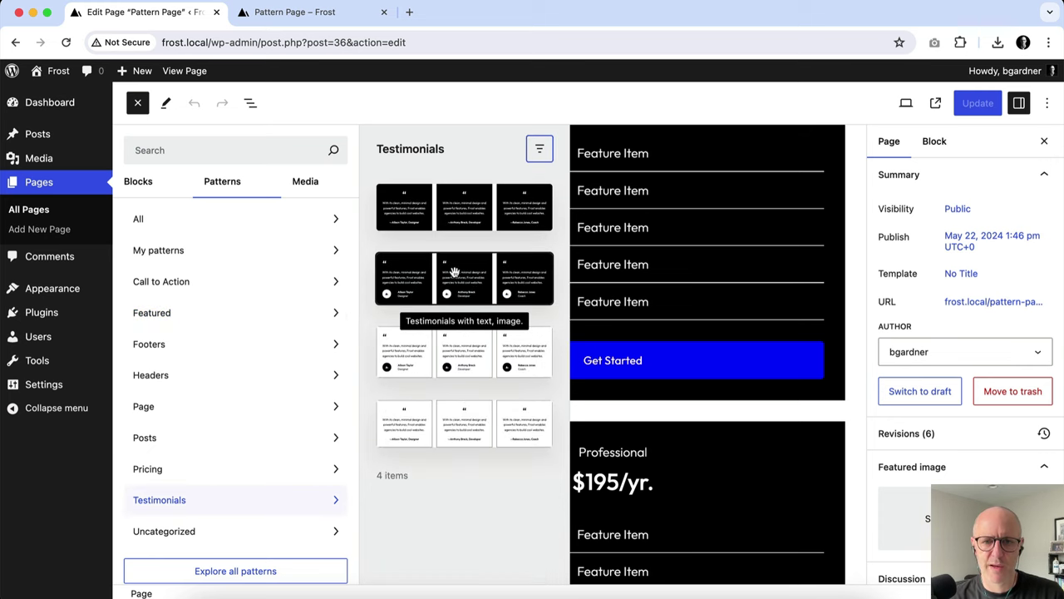
{"action": "left_click", "coordinate": [416, 273]}
{"action": "left_click", "coordinate": [970, 103]}
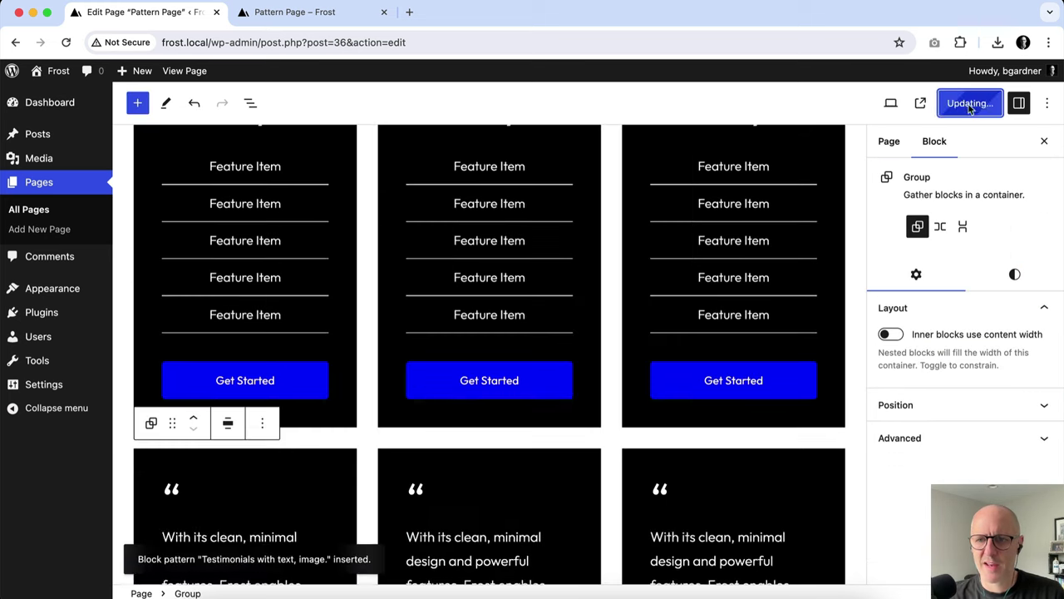
- Confirm the live Pattern Page shows three testimonials under the pricing table, then return to the editor
{"action": "left_click", "coordinate": [326, 21]}
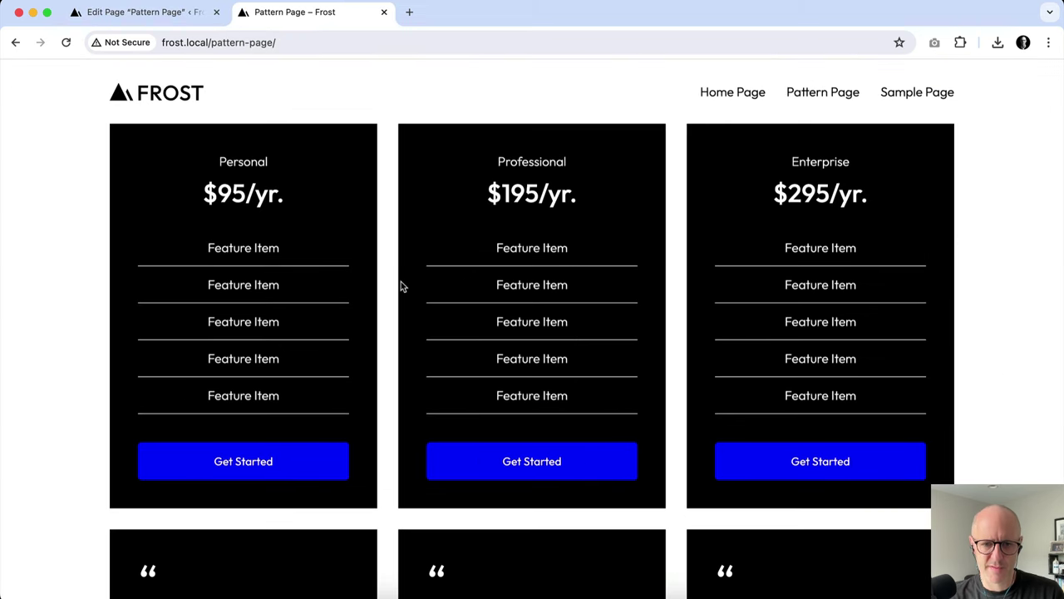
{"action": "scroll", "coordinate": [407, 291], "scroll_direction": "down", "scroll_amount": 5}
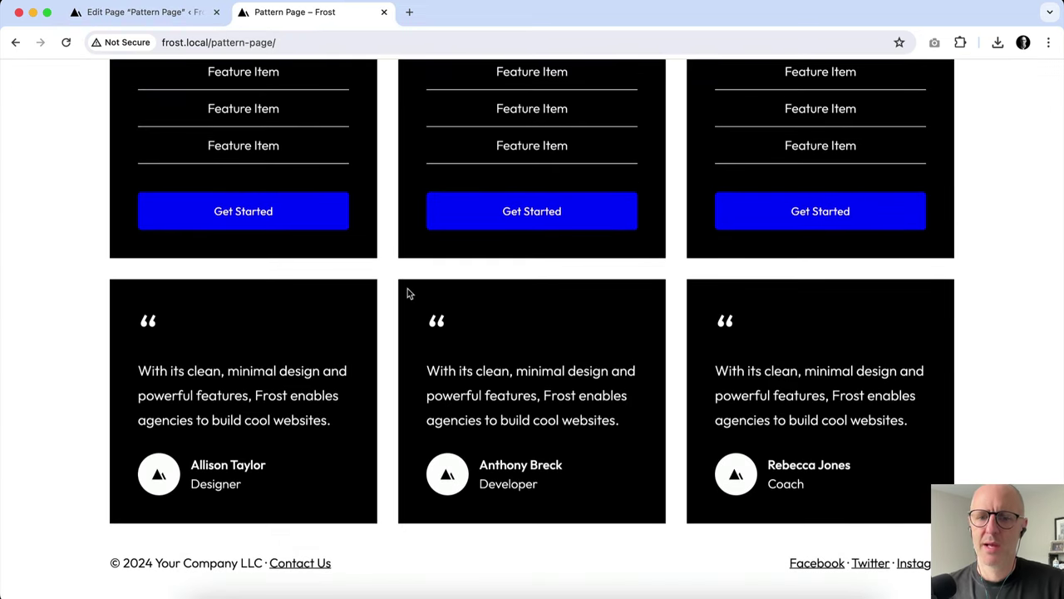
{"action": "left_click", "coordinate": [178, 15]}
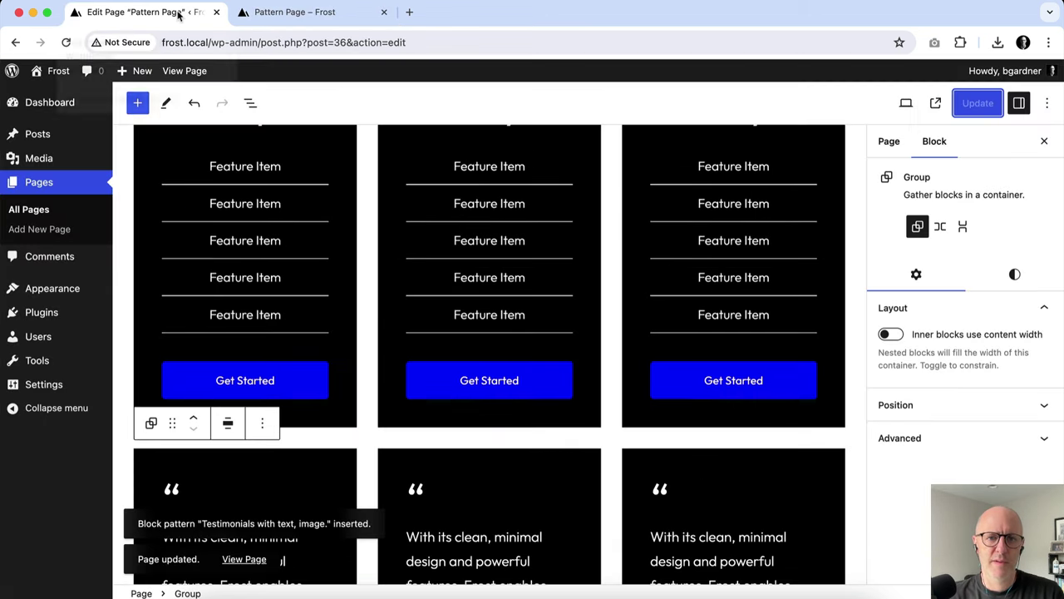
- Delete the My Pricing Table group from the page and save the change
{"action": "left_click", "coordinate": [250, 103]}
{"action": "left_click", "coordinate": [176, 204]}
{"action": "key", "text": "Delete"}
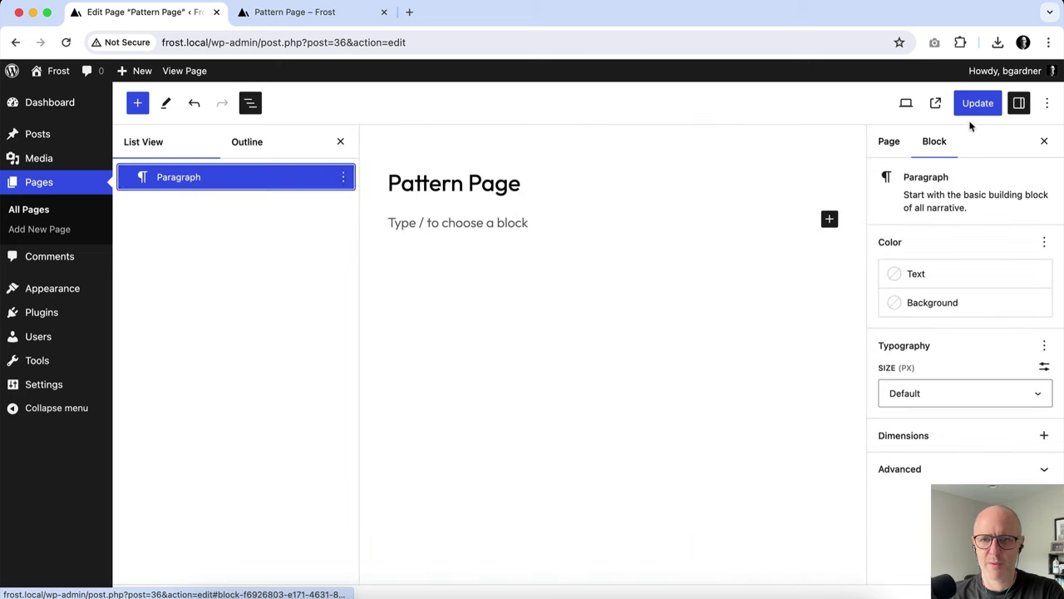
{"action": "left_click", "coordinate": [978, 102]}
- Insert the 'Sample about page' pattern from the Page patterns and update the page
{"action": "left_click", "coordinate": [137, 103]}
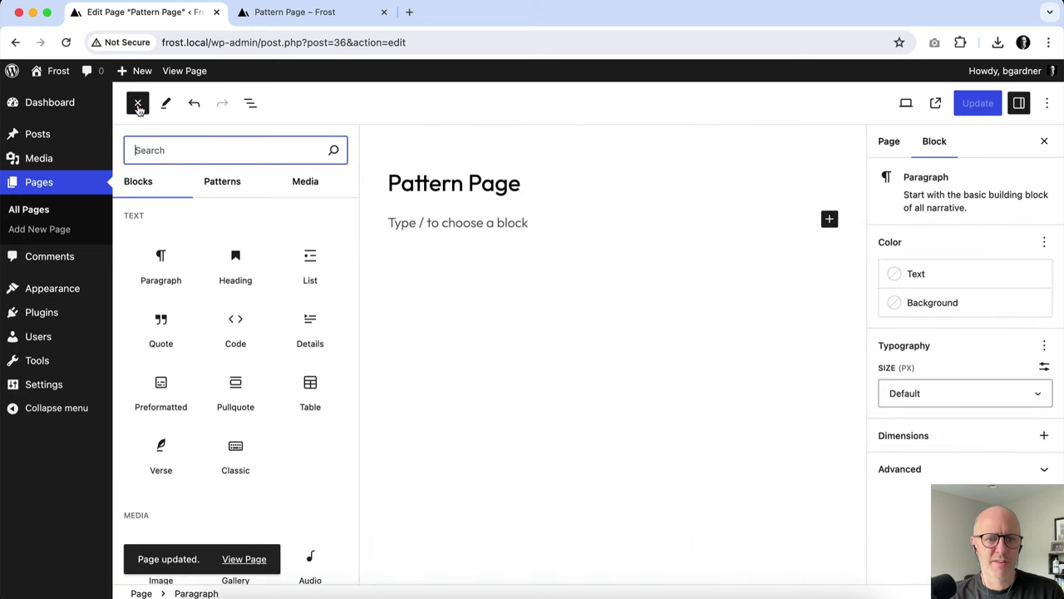
{"action": "left_click", "coordinate": [220, 183]}
{"action": "scroll", "coordinate": [217, 282], "scroll_direction": "down", "scroll_amount": 1}
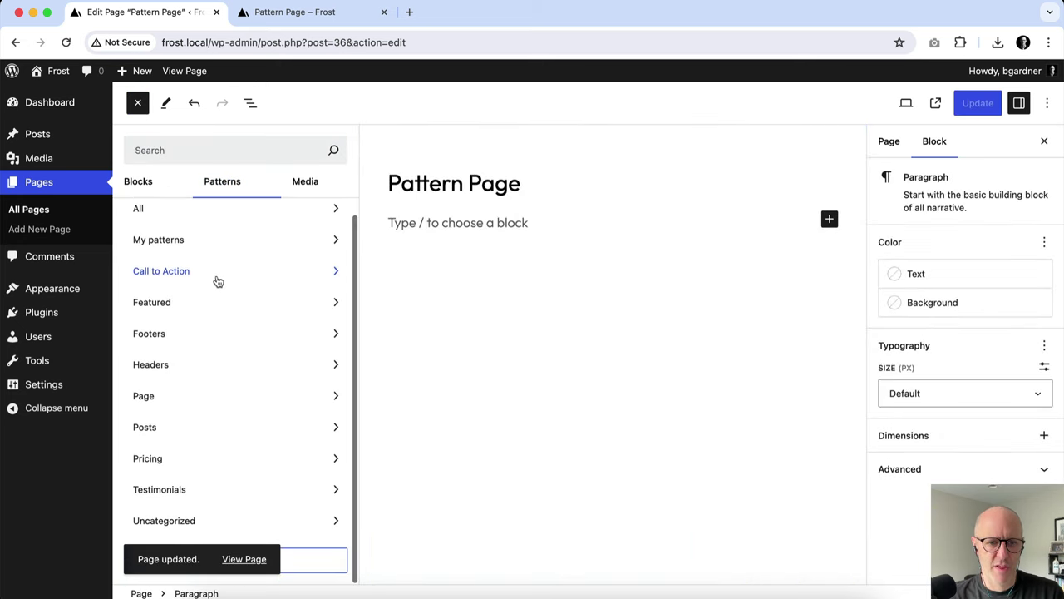
{"action": "left_click", "coordinate": [205, 394]}
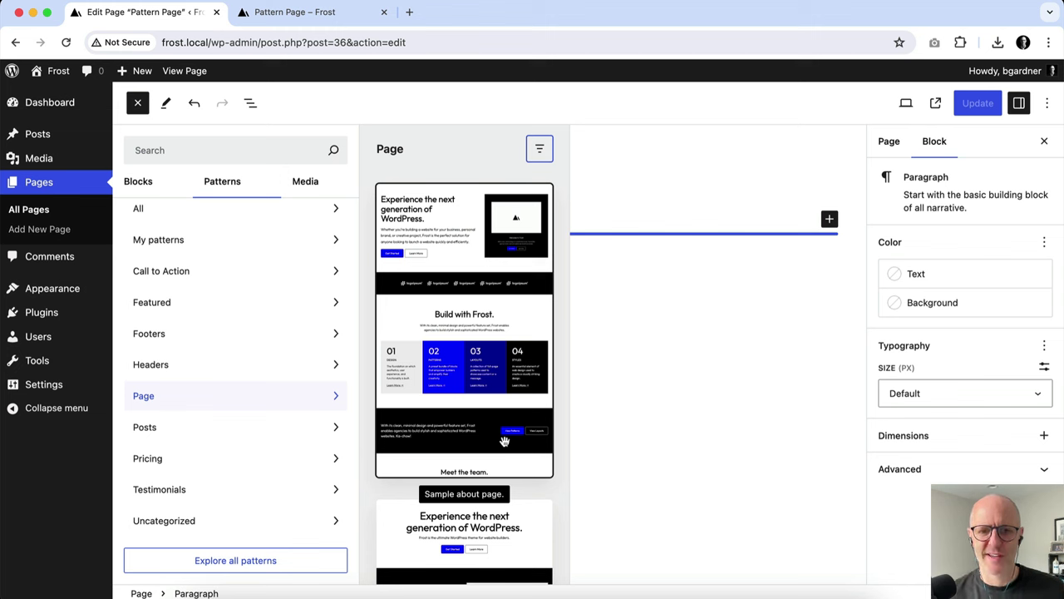
{"action": "left_click", "coordinate": [459, 363]}
{"action": "left_click", "coordinate": [977, 102]}
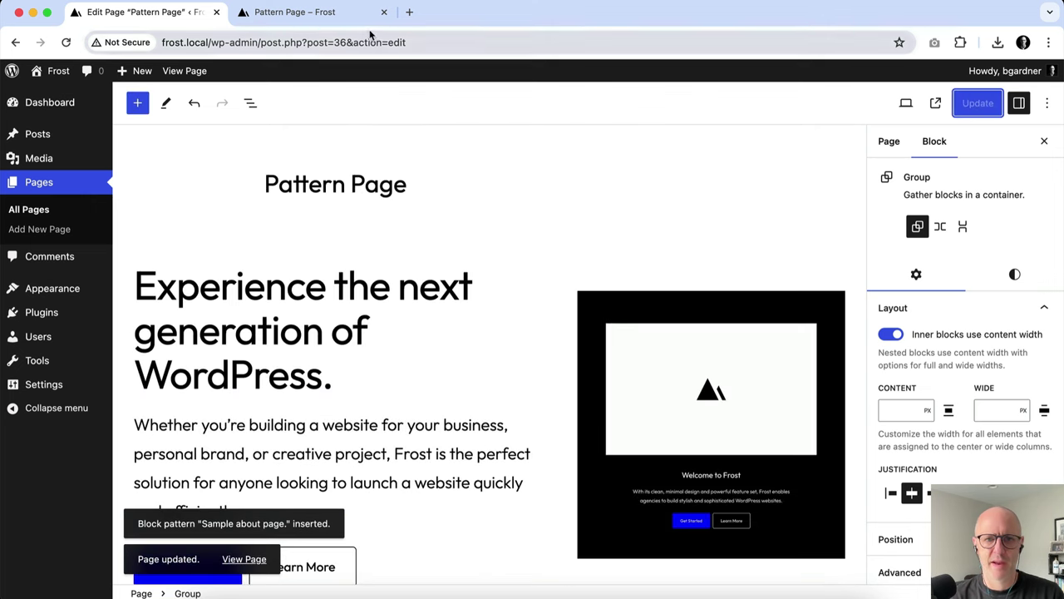
{"action": "scroll", "coordinate": [481, 321], "scroll_direction": "down", "scroll_amount": 10}
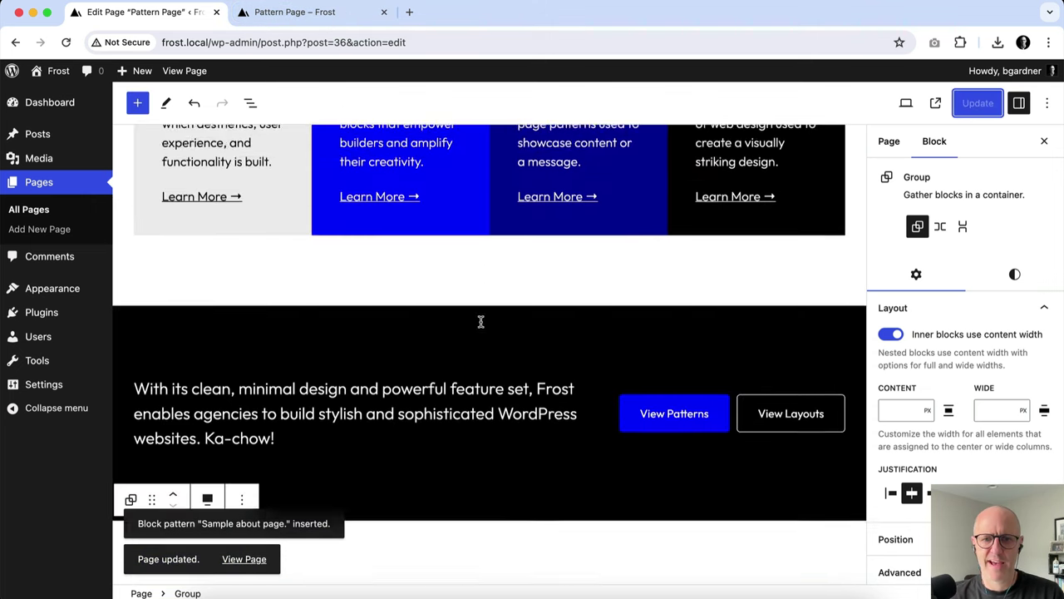
{"action": "scroll", "coordinate": [480, 321], "scroll_direction": "down", "scroll_amount": 5}
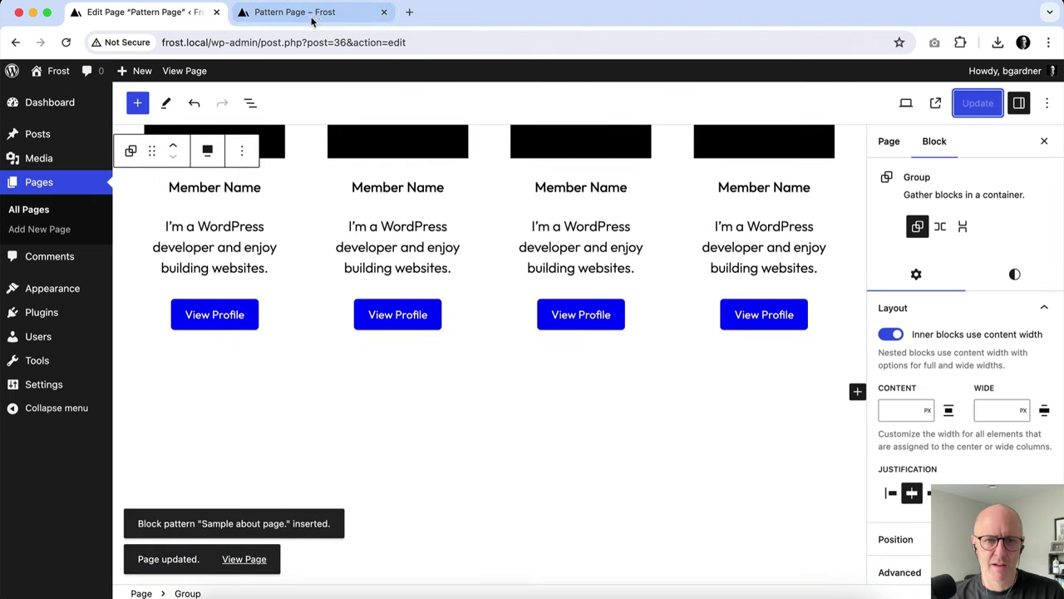
- Scroll the live Pattern Page from the about-page hero down to the Meet the team section
{"action": "left_click", "coordinate": [312, 20]}
{"action": "scroll", "coordinate": [541, 249], "scroll_direction": "up", "scroll_amount": 20}
{"action": "scroll", "coordinate": [551, 310], "scroll_direction": "down", "scroll_amount": 3}
{"action": "scroll", "coordinate": [548, 311], "scroll_direction": "up", "scroll_amount": 3}
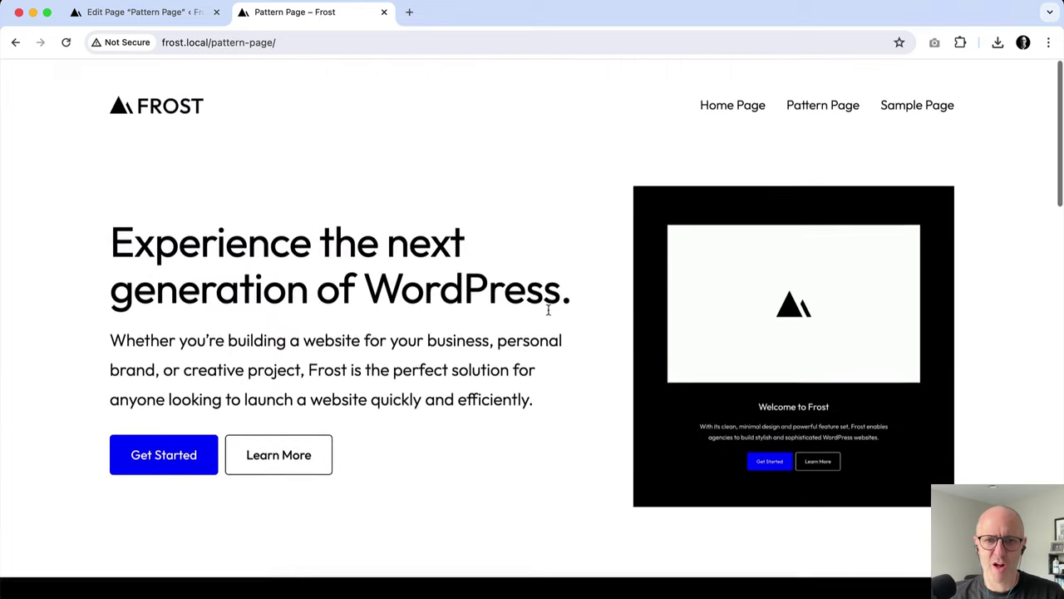
{"action": "scroll", "coordinate": [548, 310], "scroll_direction": "down", "scroll_amount": 15}
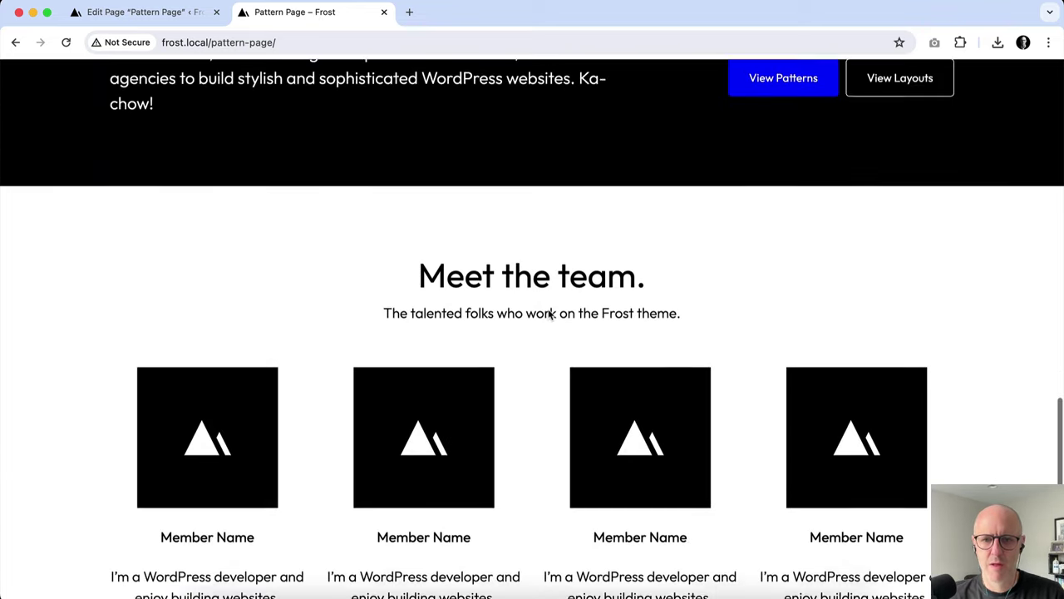
{"action": "scroll", "coordinate": [548, 314], "scroll_direction": "down", "scroll_amount": 5}
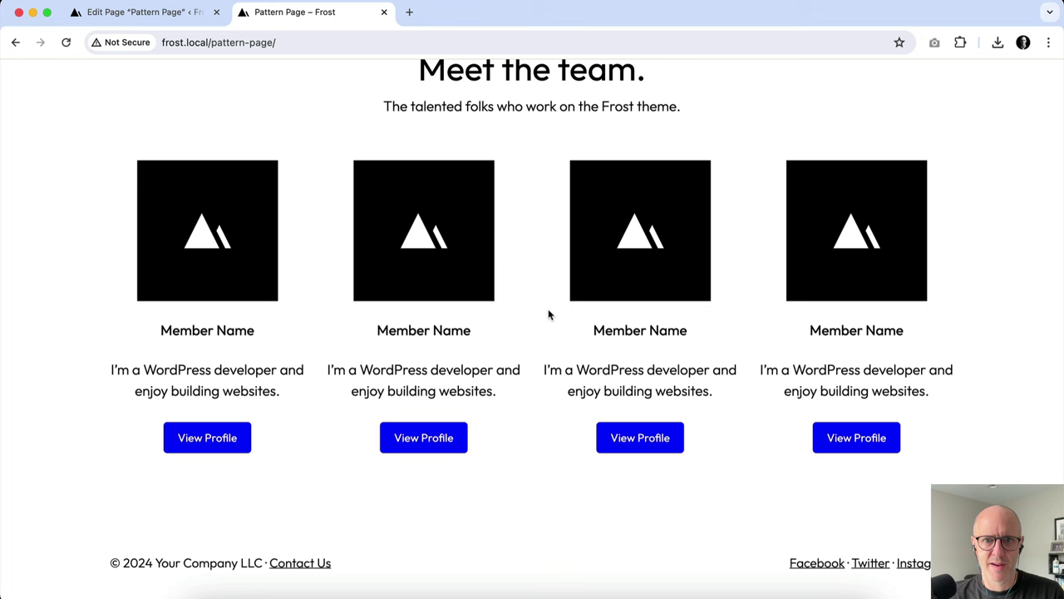